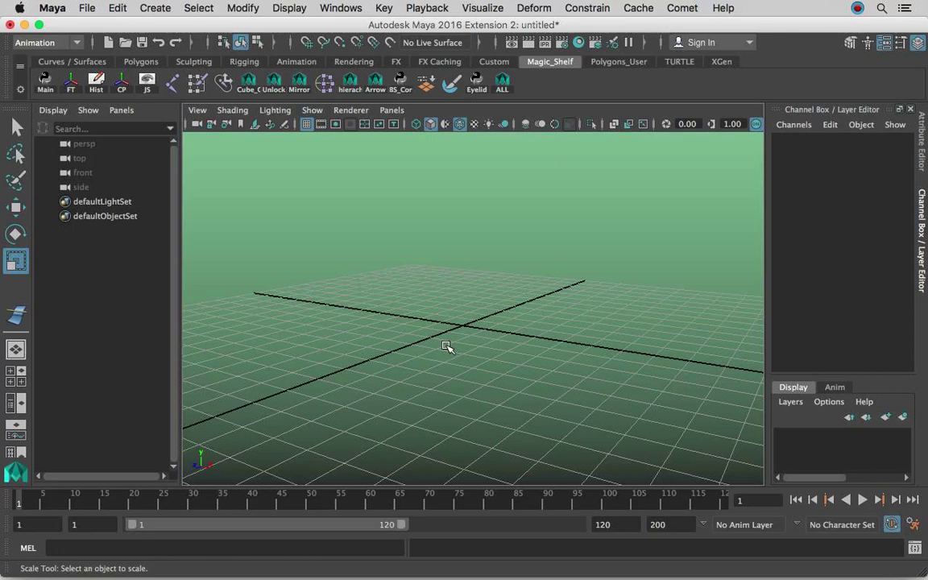
# Create a polygon pipe at the origin and rotate it 90 degrees about X so it stands upright.
pyautogui.keyDown('alt'); pyautogui.moveTo(451, 345); pyautogui.dragTo(530, 332, button='right'); pyautogui.keyUp('alt')
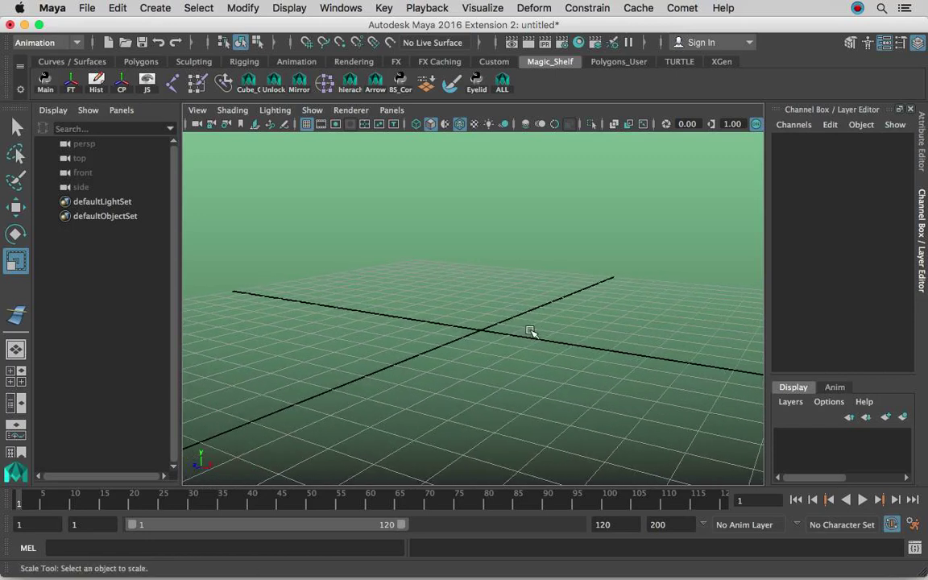
pyautogui.click(154, 7)
pyautogui.moveTo(241, 59)
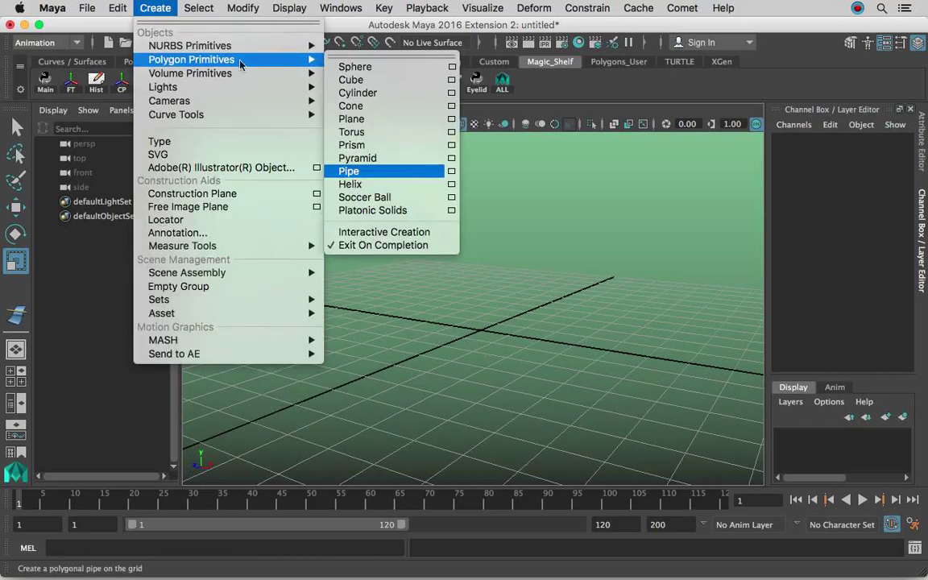
pyautogui.click(409, 177)
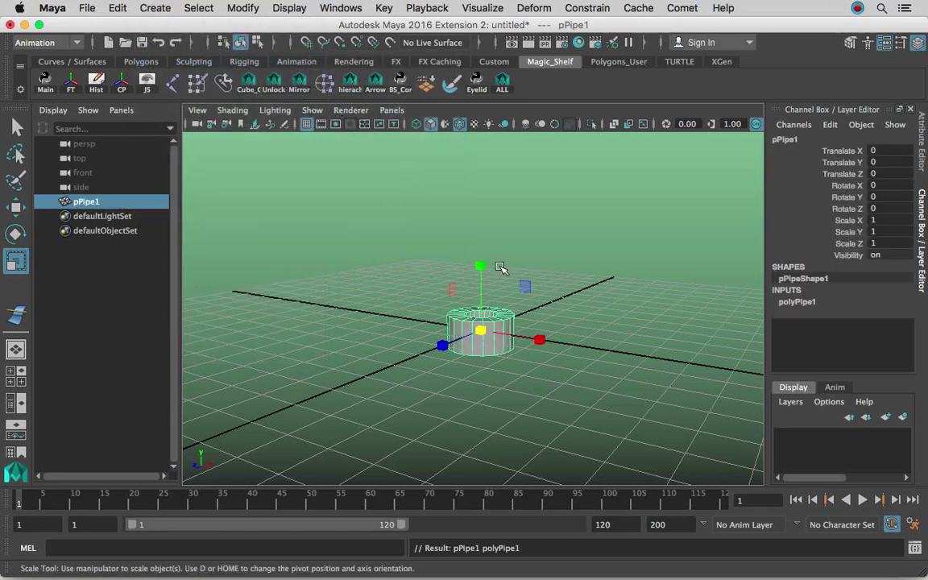
pyautogui.press('e')
pyautogui.moveTo(464, 269); pyautogui.dragTo(451, 360)
# Scale the pipe uniformly to about 3.055 and set its Thickness to 0.1.
pyautogui.click(798, 302)
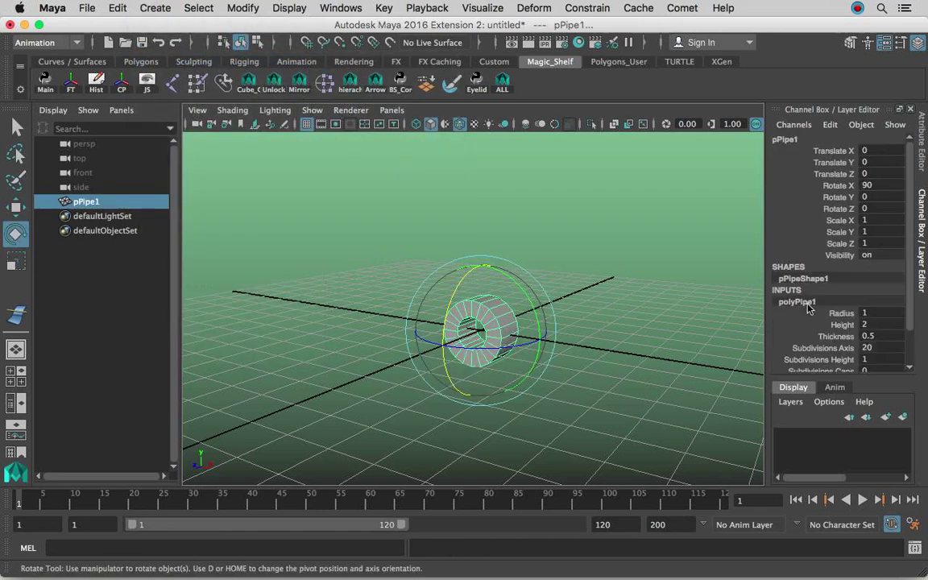
pyautogui.scroll(-2, 814, 278)
pyautogui.click(836, 297)
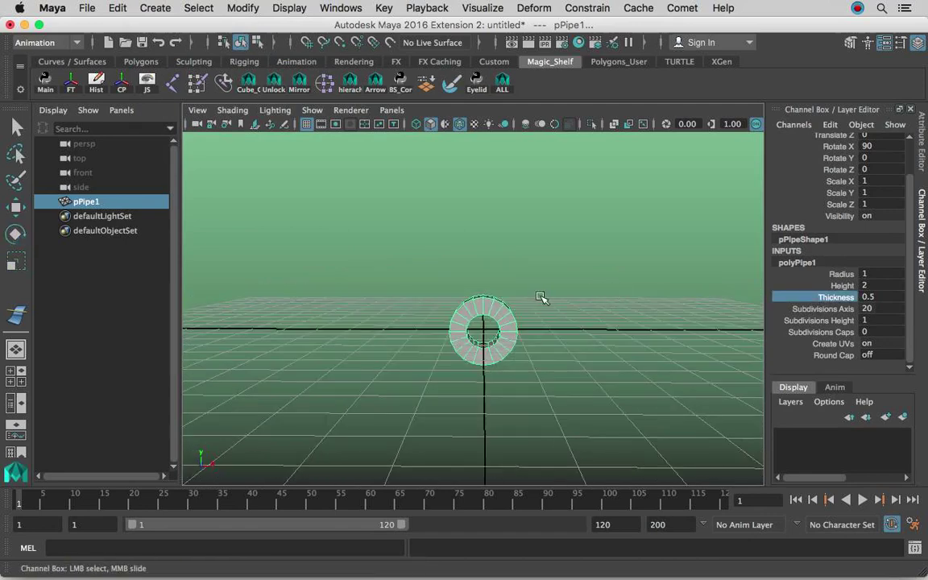
pyautogui.moveTo(541, 296); pyautogui.dragTo(540, 296, button='middle')
pyautogui.press('r')
pyautogui.moveTo(483, 329); pyautogui.dragTo(818, 300)
pyautogui.moveTo(709, 289)
pyautogui.mouseDown(button='middle')
pyautogui.moveTo(661, 288)
pyautogui.moveTo(697, 288)
pyautogui.mouseUp(button='middle')
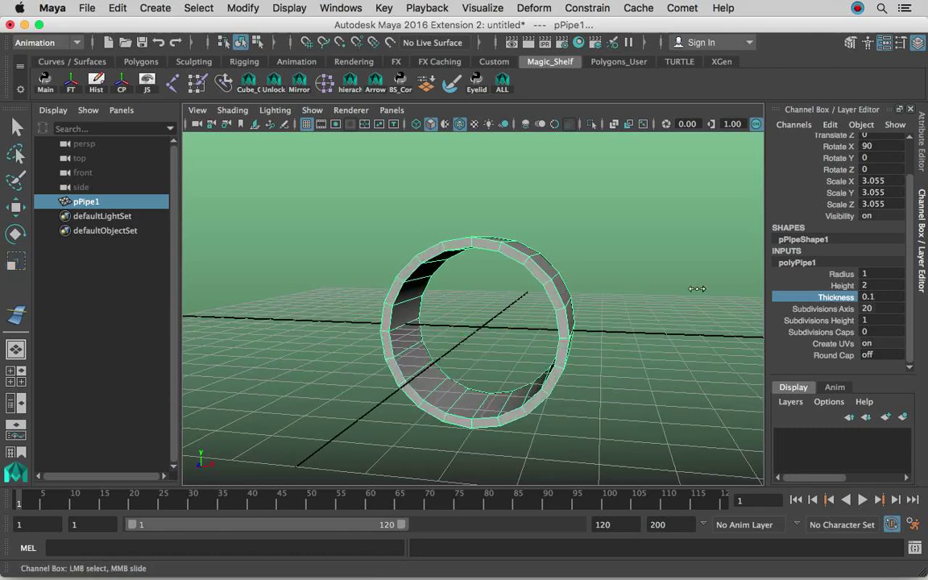
# Set the pipe's Subdivisions Axis to 50 and scale it to about 3.335 in X and Z and 0.345 in Y.
pyautogui.click(823, 310)
pyautogui.doubleClick(879, 307)
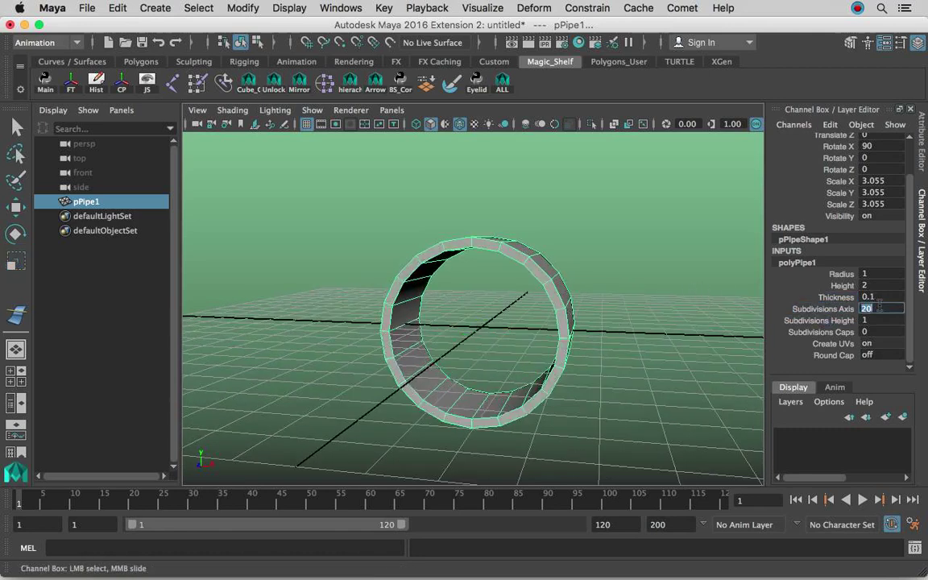
pyautogui.write('50')
pyautogui.press('Return')
pyautogui.press('r')
pyautogui.moveTo(481, 328); pyautogui.dragTo(493, 311)
# Delete the pipe's construction history and freeze its transformations.
pyautogui.click(117, 8)
pyautogui.moveTo(246, 181)
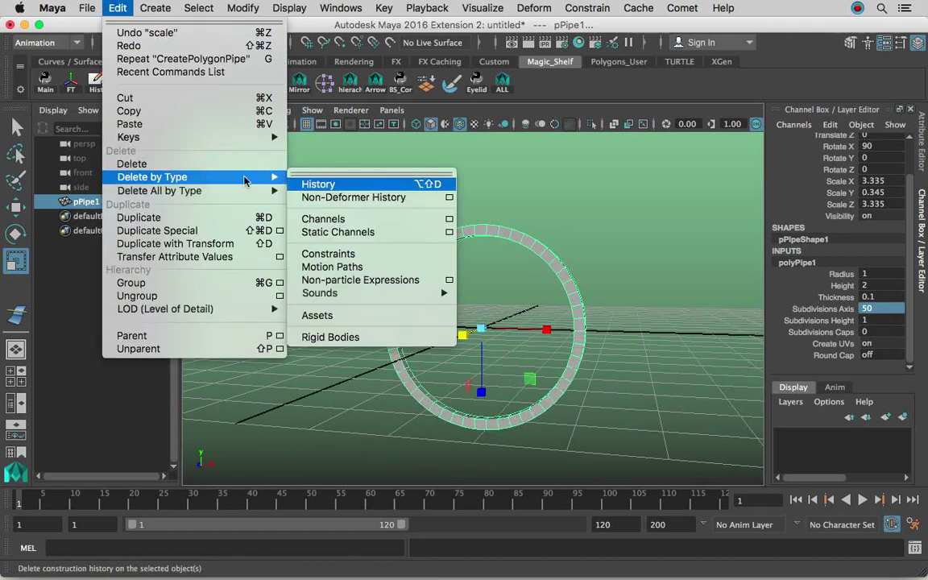
pyautogui.click(339, 185)
pyautogui.click(240, 7)
pyautogui.click(268, 77)
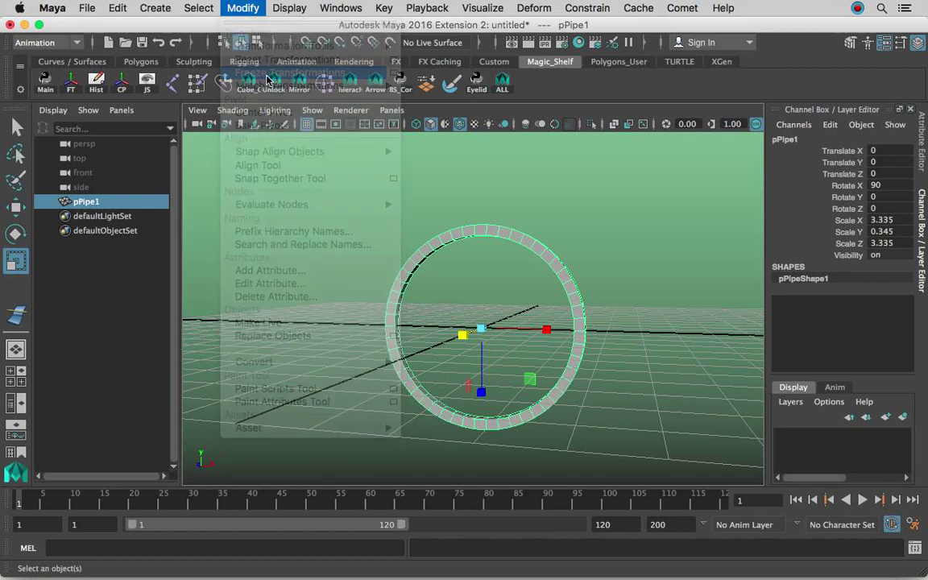
# Rename the pipe as Chainsaw_Threads.
pyautogui.doubleClick(112, 203)
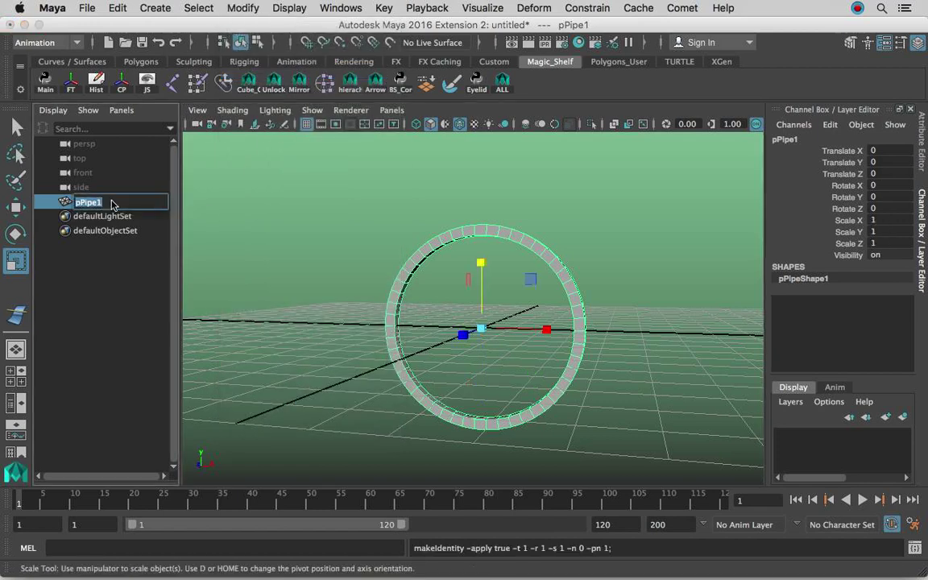
pyautogui.write('Chainsaw_Threads')
pyautogui.press('Return')
# Switch the ring to face selection and start selecting every other face along its outer rim.
pyautogui.keyDown('alt'); pyautogui.moveTo(570, 239); pyautogui.dragTo(497, 213); pyautogui.keyUp('alt')
pyautogui.press('q')
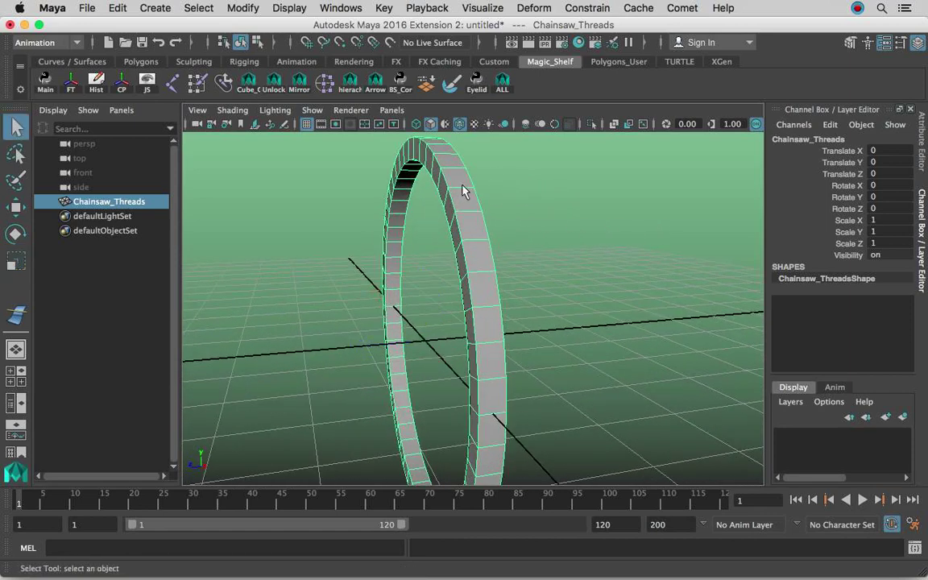
pyautogui.rightClick(464, 188)
pyautogui.click(464, 188)
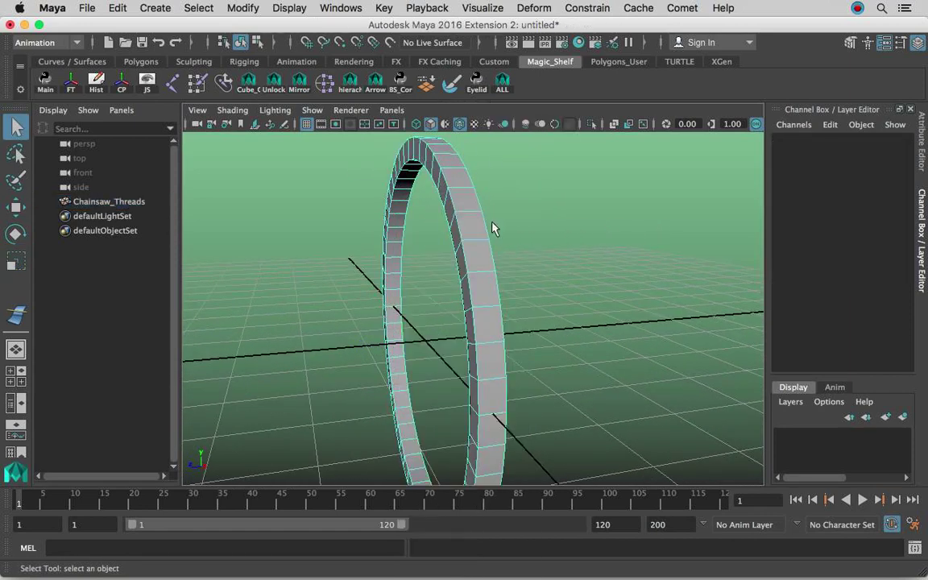
pyautogui.click(465, 198)
pyautogui.click(482, 326)
pyautogui.keyDown('alt'); pyautogui.moveTo(518, 335); pyautogui.dragTo(468, 234); pyautogui.keyUp('alt')
pyautogui.keyDown('alt'); pyautogui.moveTo(448, 383); pyautogui.dragTo(478, 341); pyautogui.keyUp('alt')
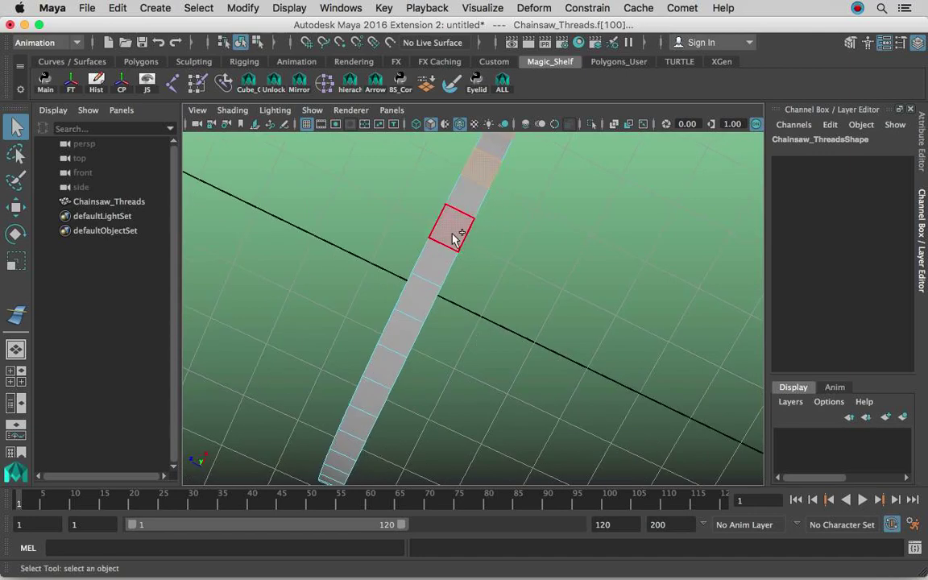
# Extend the alternating outer-face selection around the rest of the ring, undoing any wrongly picked face.
pyautogui.keyDown('alt'); pyautogui.moveTo(384, 366); pyautogui.dragTo(569, 259); pyautogui.keyUp('alt')
pyautogui.keyDown('alt'); pyautogui.moveTo(393, 179); pyautogui.dragTo(495, 272); pyautogui.keyUp('alt')
pyautogui.keyDown('alt'); pyautogui.moveTo(486, 172); pyautogui.dragTo(461, 286); pyautogui.keyUp('alt')
pyautogui.keyDown('shift'); pyautogui.click(482, 266); pyautogui.keyUp('shift')
pyautogui.press('z')
pyautogui.keyDown('alt'); pyautogui.moveTo(557, 207); pyautogui.dragTo(510, 266); pyautogui.keyUp('alt')
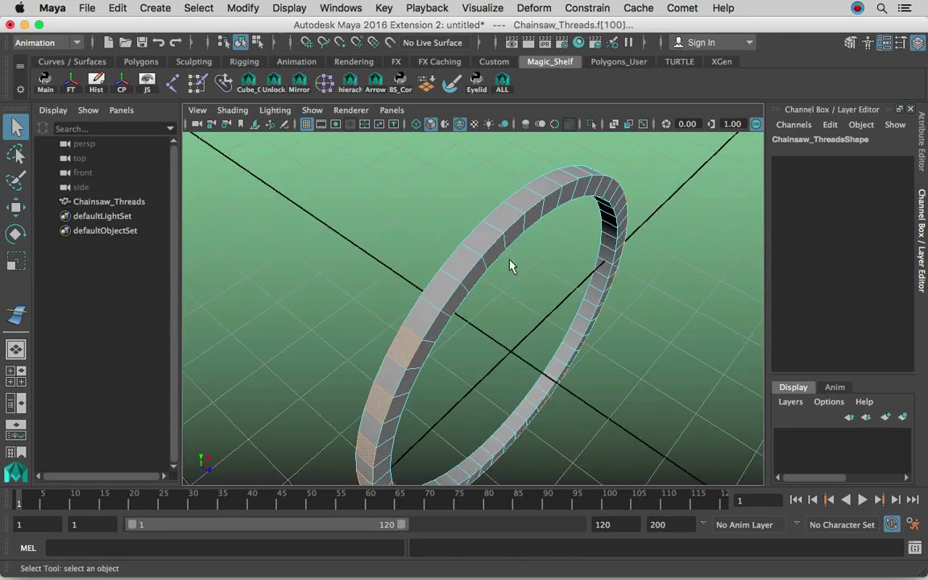
pyautogui.keyDown('alt'); pyautogui.moveTo(523, 202); pyautogui.dragTo(466, 248); pyautogui.keyUp('alt')
pyautogui.click(528, 282)
pyautogui.keyDown('alt'); pyautogui.moveTo(529, 282); pyautogui.dragTo(503, 280); pyautogui.keyUp('alt')
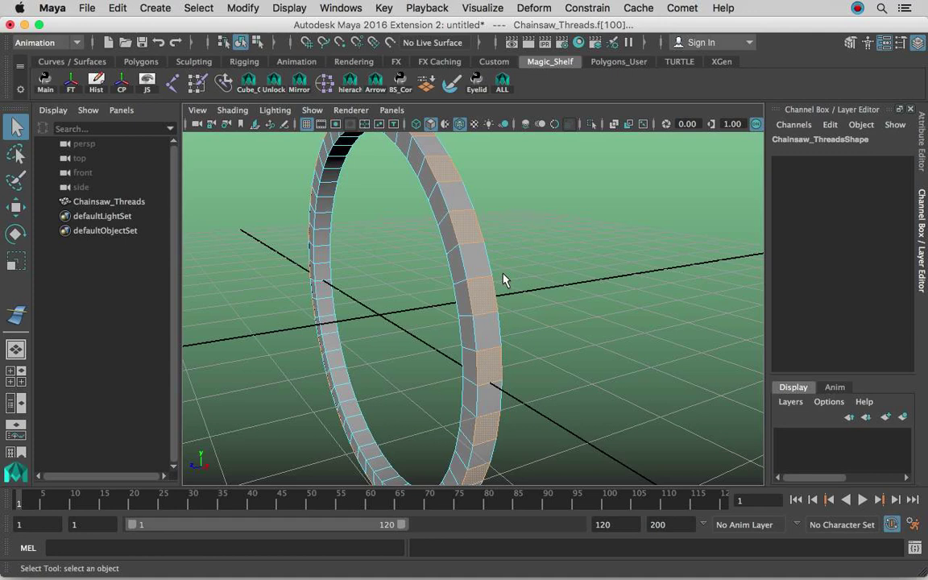
pyautogui.keyDown('alt'); pyautogui.moveTo(563, 265); pyautogui.dragTo(530, 266); pyautogui.keyUp('alt')
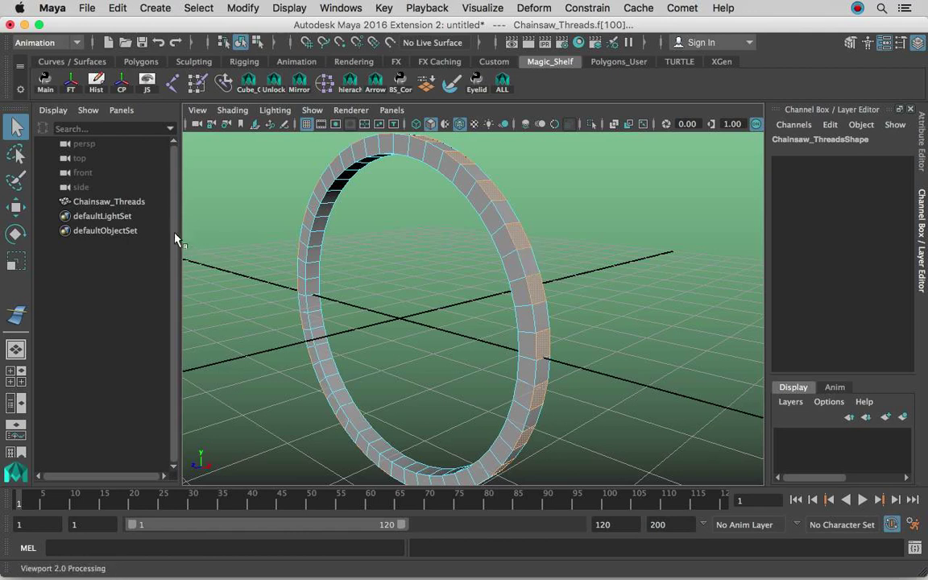
pyautogui.keyDown('alt'); pyautogui.moveTo(534, 244); pyautogui.dragTo(522, 263, button='middle'); pyautogui.keyUp('alt')
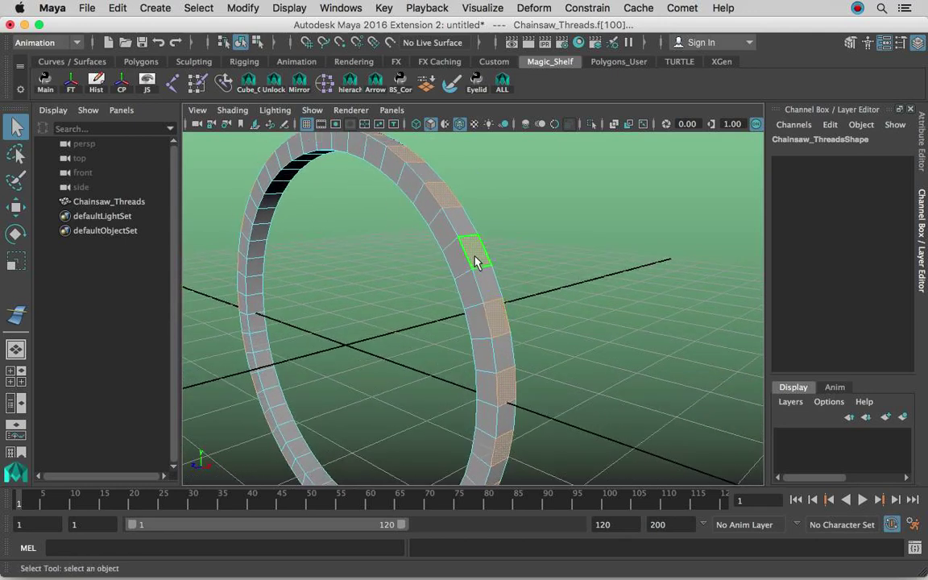
pyautogui.keyDown('shift'); pyautogui.click(443, 199); pyautogui.keyUp('shift')
# Extrude the selected faces outward with a Local Translate Z of about 0.193 and taper them into teeth.
pyautogui.keyDown('shift'); pyautogui.rightClick(479, 256); pyautogui.keyUp('shift')
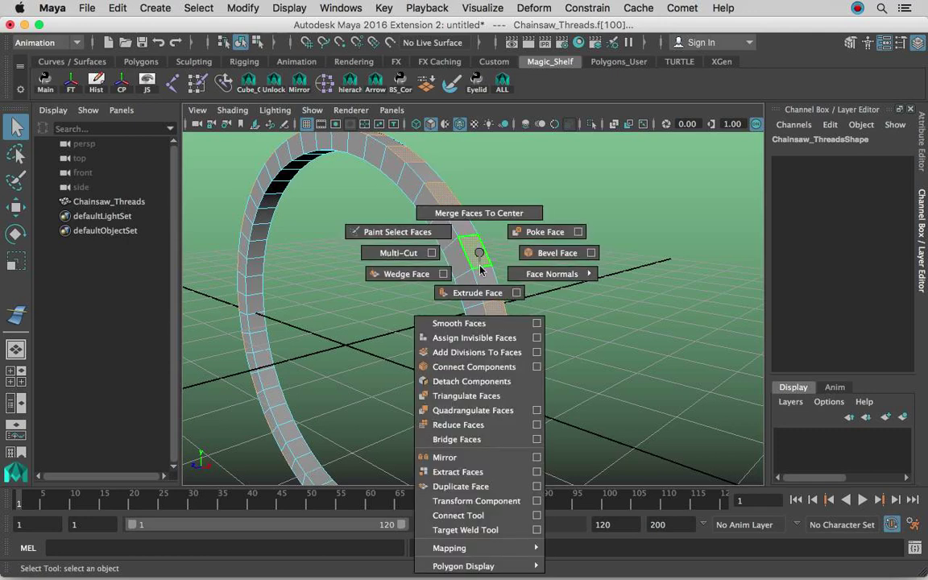
pyautogui.click(478, 293)
pyautogui.keyDown('alt'); pyautogui.moveTo(483, 290); pyautogui.dragTo(543, 271); pyautogui.keyUp('alt')
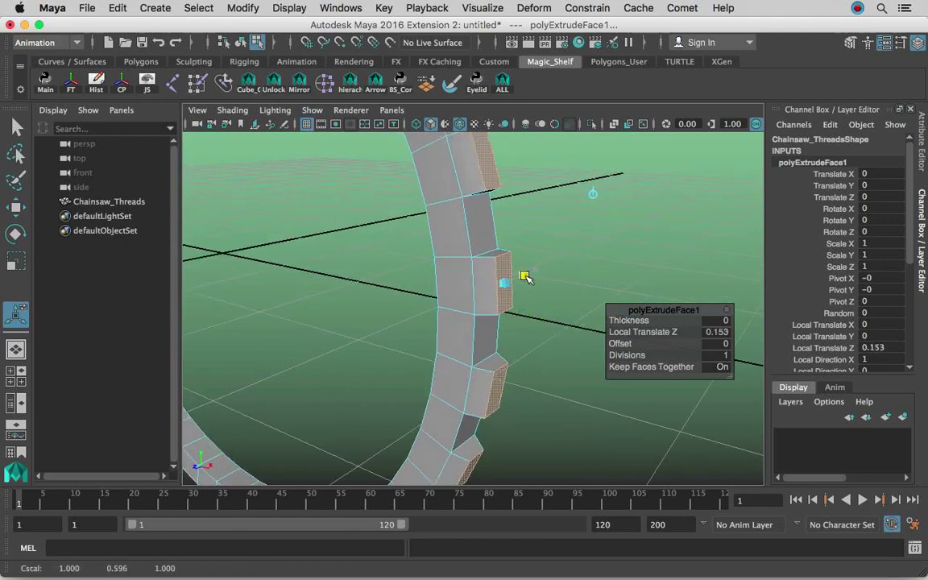
pyautogui.moveTo(505, 344)
pyautogui.keyDown('alt'); pyautogui.mouseDown()
pyautogui.moveTo(526, 311)
pyautogui.moveTo(600, 270)
pyautogui.moveTo(594, 263)
pyautogui.moveTo(656, 262)
pyautogui.mouseUp(); pyautogui.keyUp('alt')
pyautogui.keyDown('alt'); pyautogui.moveTo(656, 262); pyautogui.dragTo(518, 266, button='right'); pyautogui.keyUp('alt')
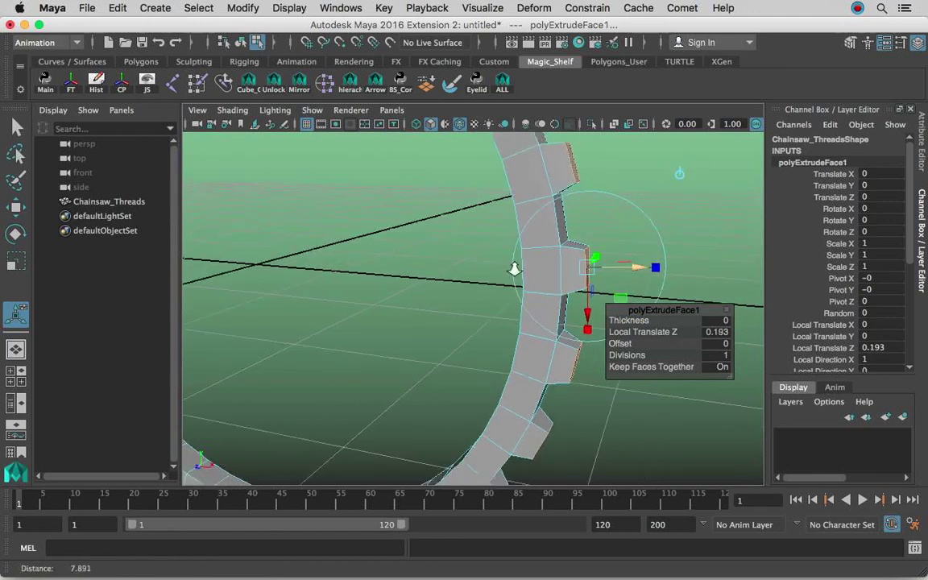
pyautogui.keyDown('alt'); pyautogui.moveTo(518, 266); pyautogui.dragTo(393, 272); pyautogui.keyUp('alt')
pyautogui.press('q')
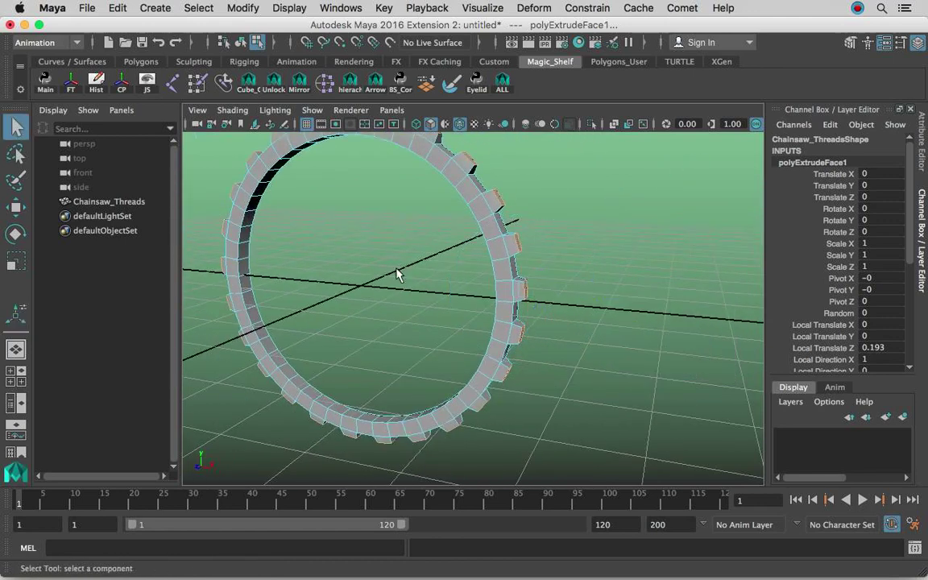
# Return the toothed ring to object mode, delete its construction history and deselect it.
pyautogui.moveTo(487, 169); pyautogui.dragTo(524, 128, button='right')
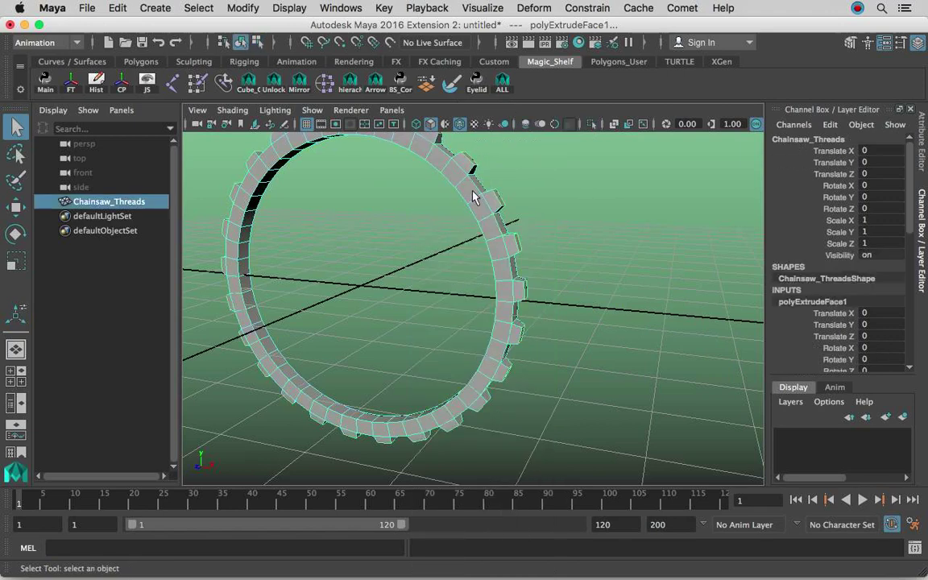
pyautogui.press('f')
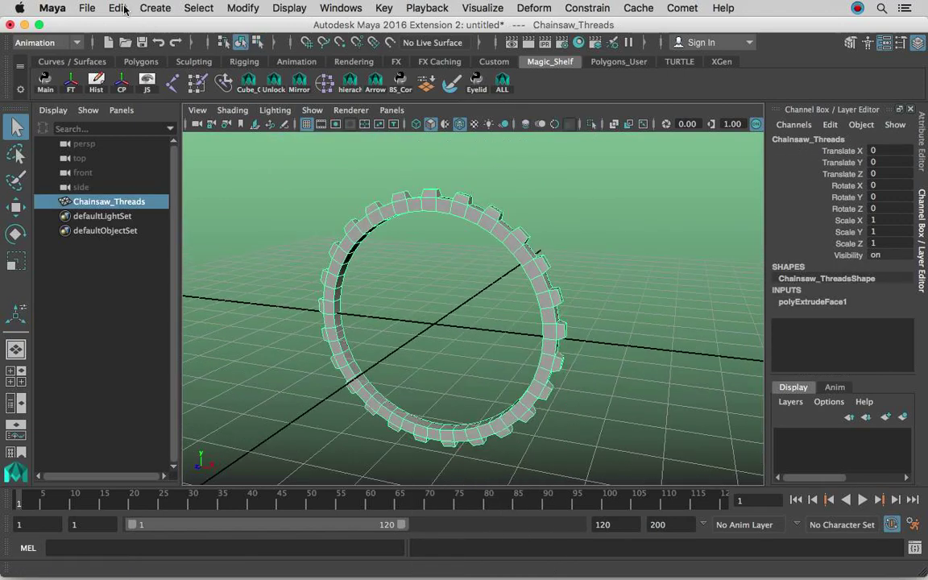
pyautogui.click(121, 8)
pyautogui.moveTo(257, 176)
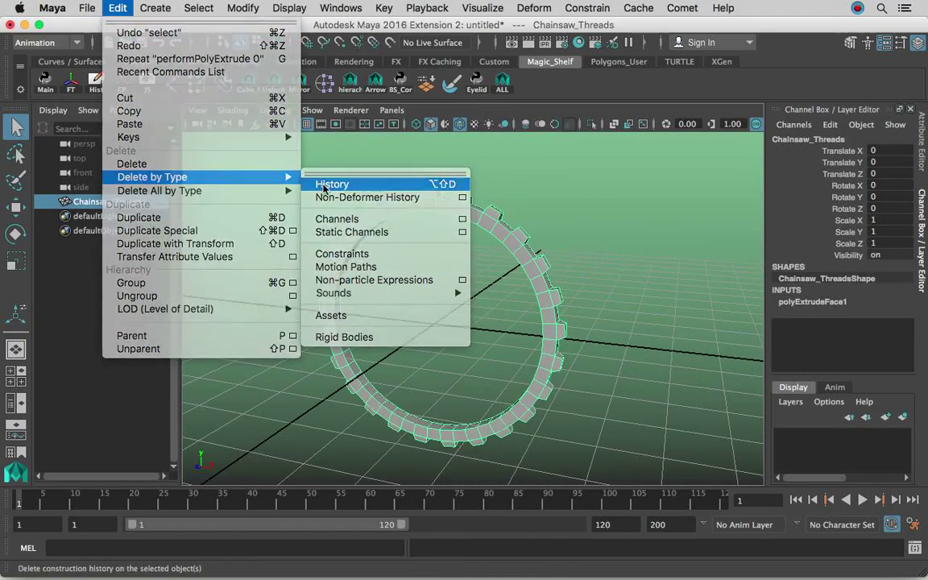
pyautogui.click(332, 185)
pyautogui.click(496, 256)
# Create a NURBS circle at the origin and rotate it 90 degrees about X to align with the ring.
pyautogui.keyDown('alt'); pyautogui.moveTo(551, 249); pyautogui.dragTo(454, 246); pyautogui.keyUp('alt')
pyautogui.click(155, 8)
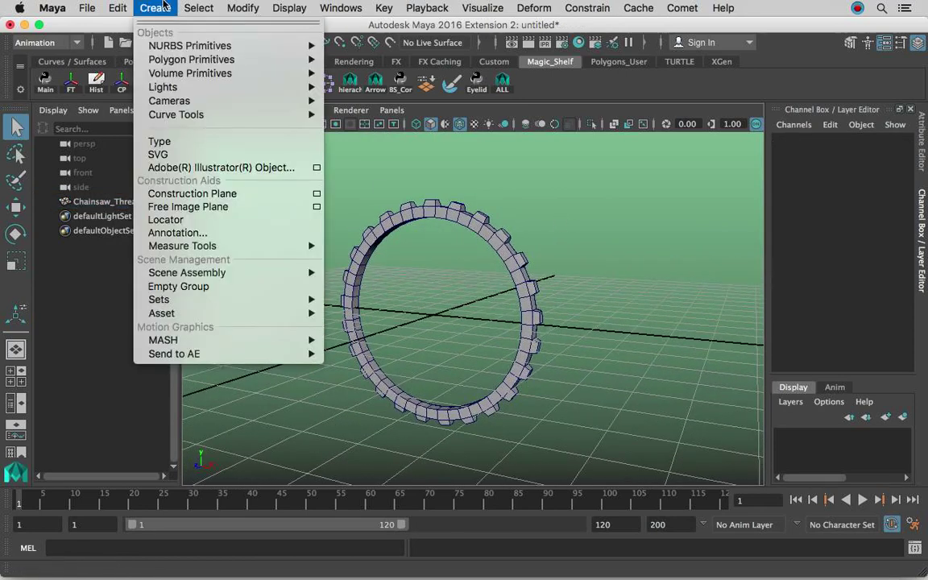
pyautogui.moveTo(256, 49)
pyautogui.click(354, 131)
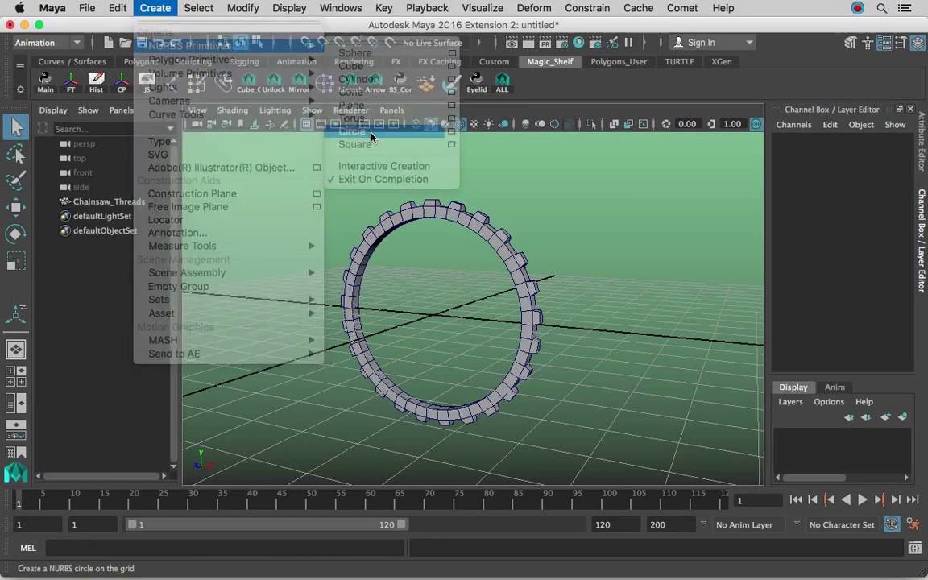
pyautogui.press('e')
pyautogui.moveTo(435, 256); pyautogui.dragTo(371, 367)
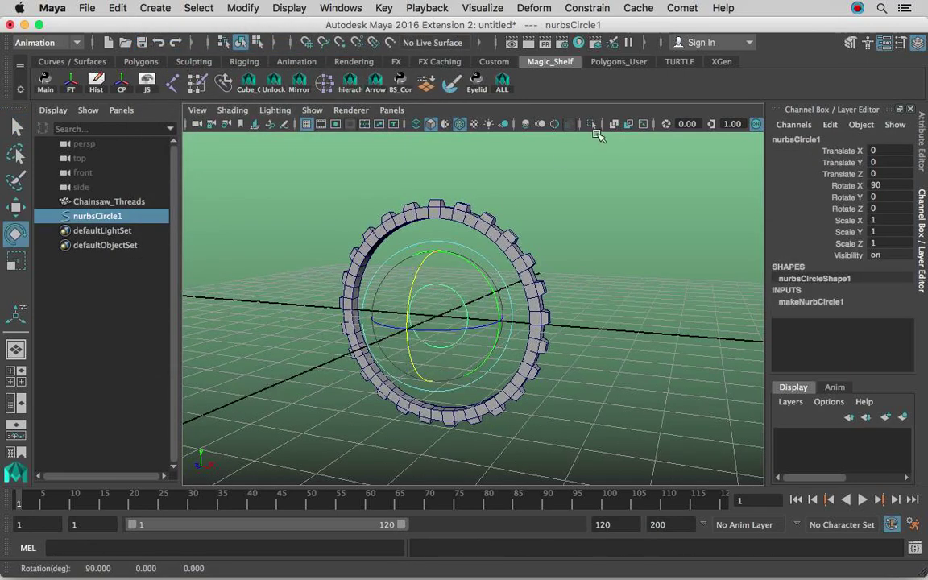
# Turn on X-ray display and scale the circle uniformly to about 3.21 so it runs inside the ring's band.
pyautogui.keyDown('alt'); pyautogui.moveTo(538, 145); pyautogui.dragTo(519, 254); pyautogui.keyUp('alt')
pyautogui.press('r')
pyautogui.moveTo(463, 312); pyautogui.dragTo(577, 240)
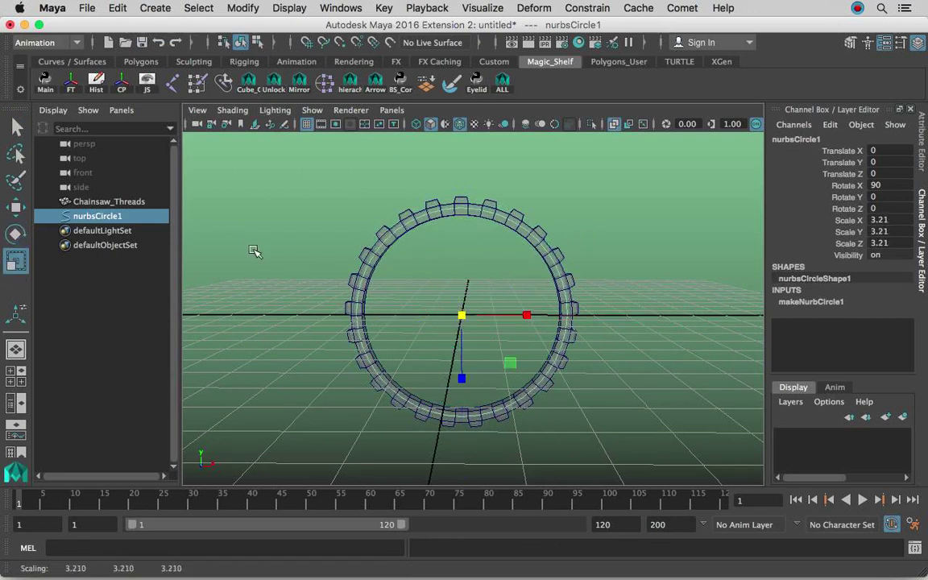
# Delete the NURBS circle's construction history and freeze its transformations.
pyautogui.click(117, 7)
pyautogui.moveTo(161, 177)
pyautogui.click(304, 185)
pyautogui.click(243, 7)
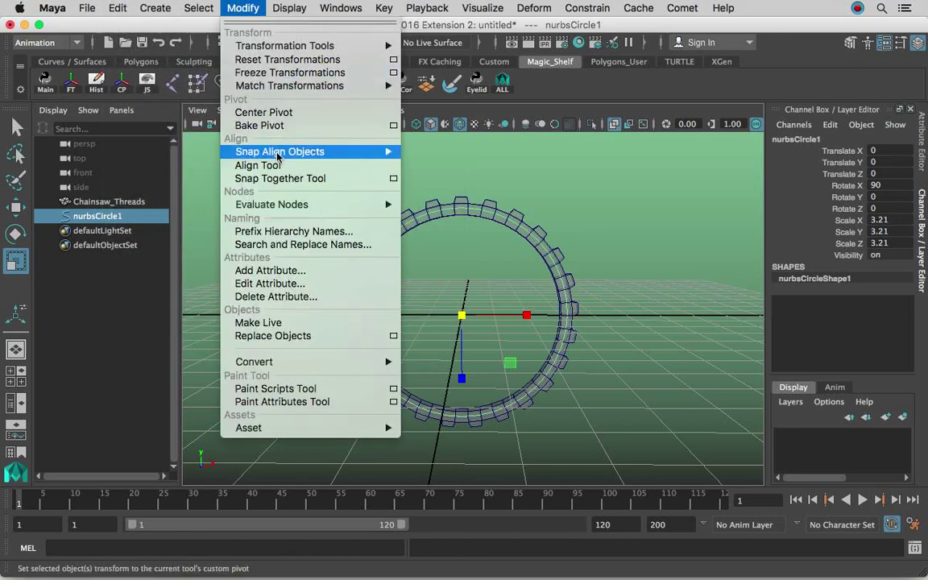
pyautogui.click(274, 76)
# Rename the NURBS circle as Threads_Circle.
pyautogui.doubleClick(124, 217)
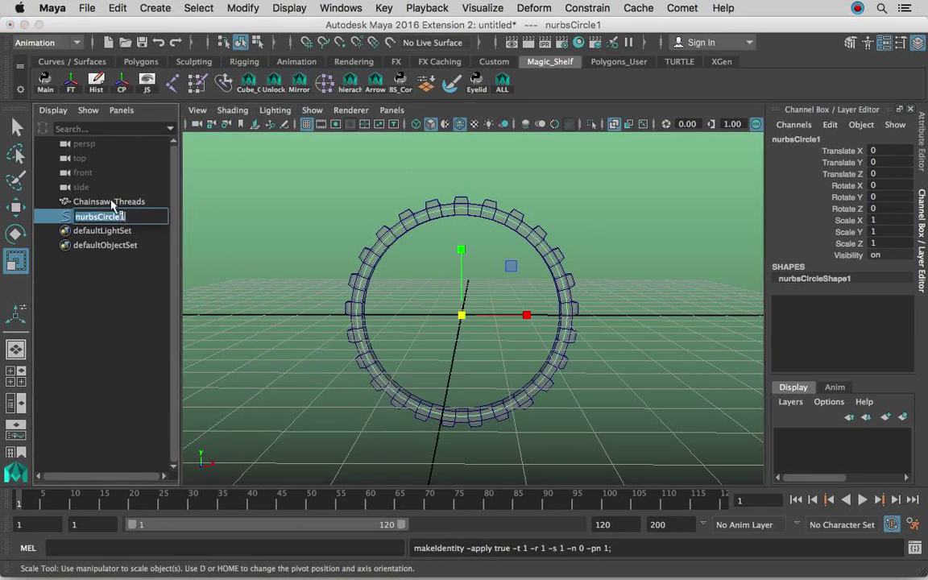
pyautogui.write('Threads_Circle')
pyautogui.press('Return')
# Apply a Wire deformer to Chainsaw_Threads, using Threads_Circle as the wire curve.
pyautogui.keyDown('alt'); pyautogui.moveTo(283, 215); pyautogui.dragTo(518, 257); pyautogui.keyUp('alt')
pyautogui.press('q')
pyautogui.click(457, 248)
pyautogui.moveTo(457, 248)
pyautogui.keyDown('alt'); pyautogui.mouseDown()
pyautogui.moveTo(396, 239)
pyautogui.moveTo(450, 246)
pyautogui.mouseUp(); pyautogui.keyUp('alt')
pyautogui.click(527, 7)
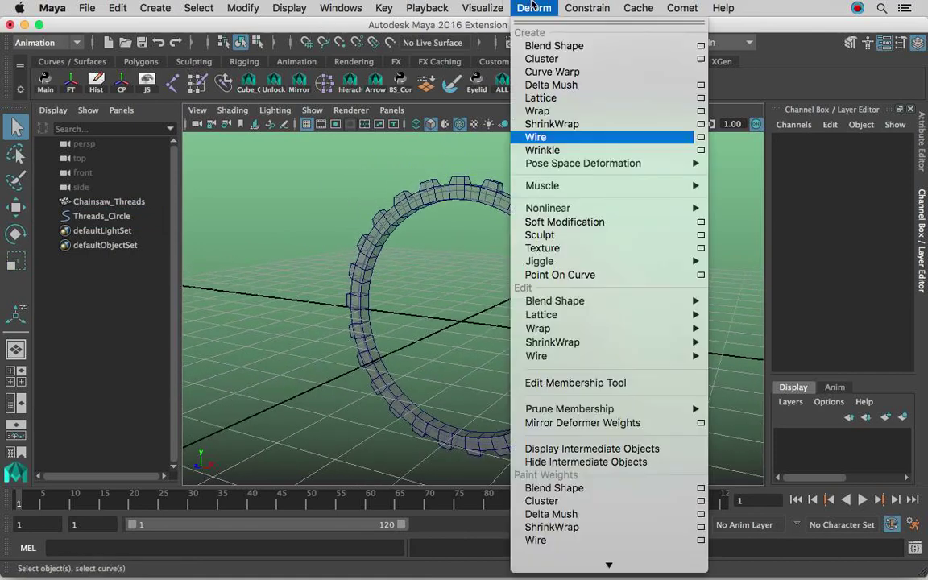
pyautogui.click(584, 137)
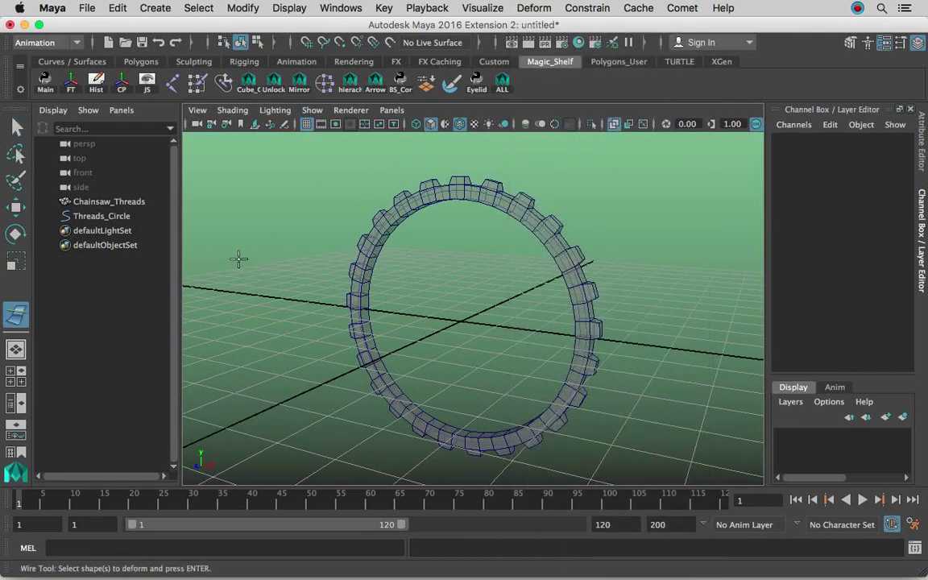
pyautogui.click(122, 204)
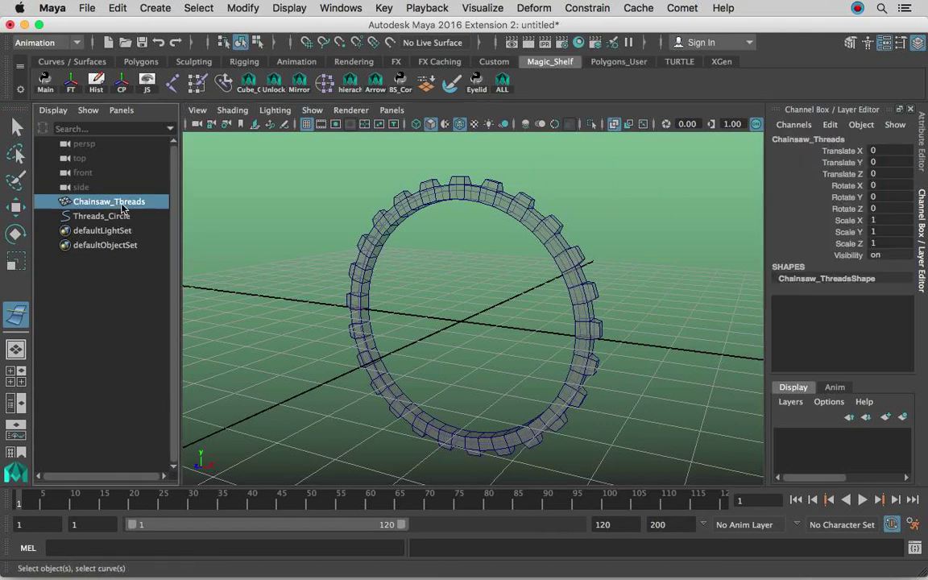
pyautogui.click(113, 217)
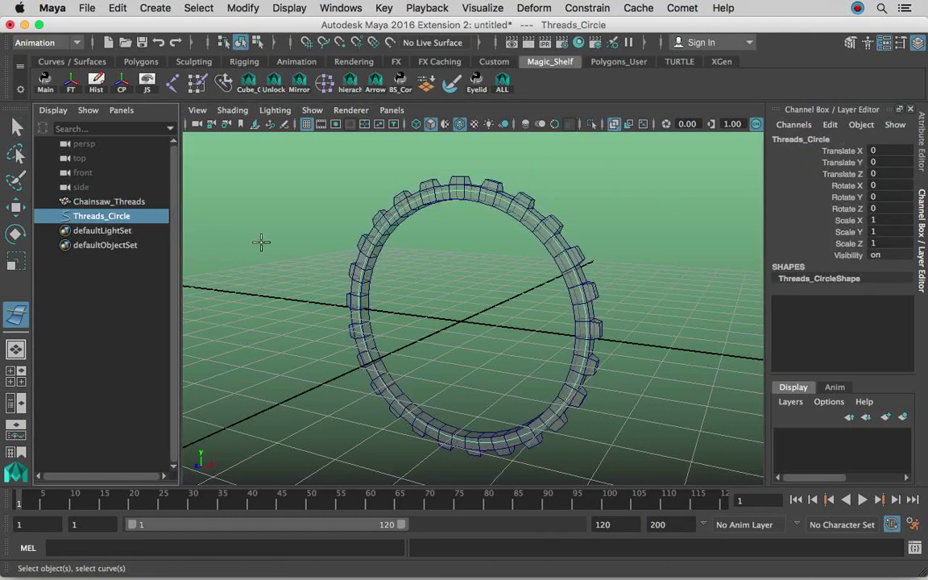
pyautogui.press('Return')
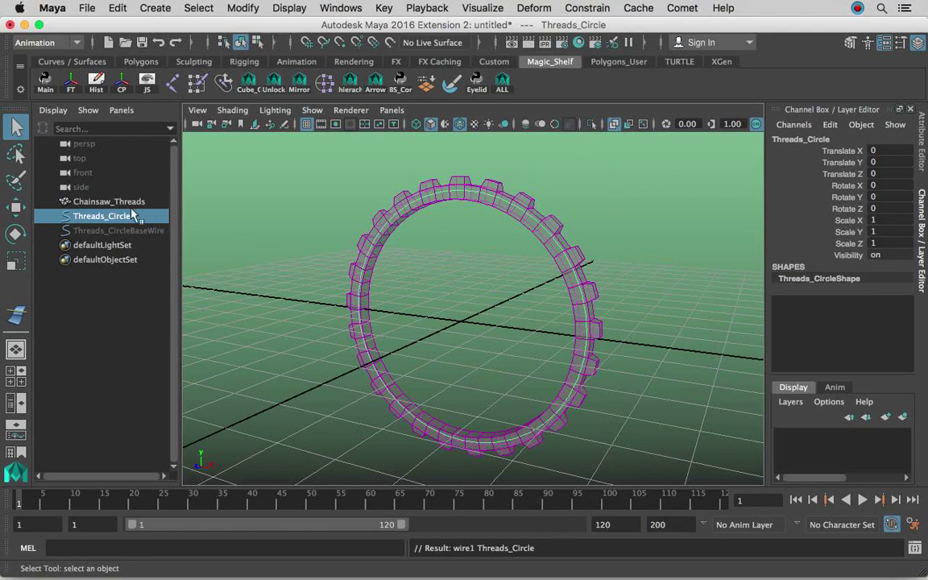
# Set the Dropoff Distance of Chainsaw_Threads' wire1 deformer to a very large value beginning with 999999.
pyautogui.click(101, 200)
pyautogui.click(815, 303)
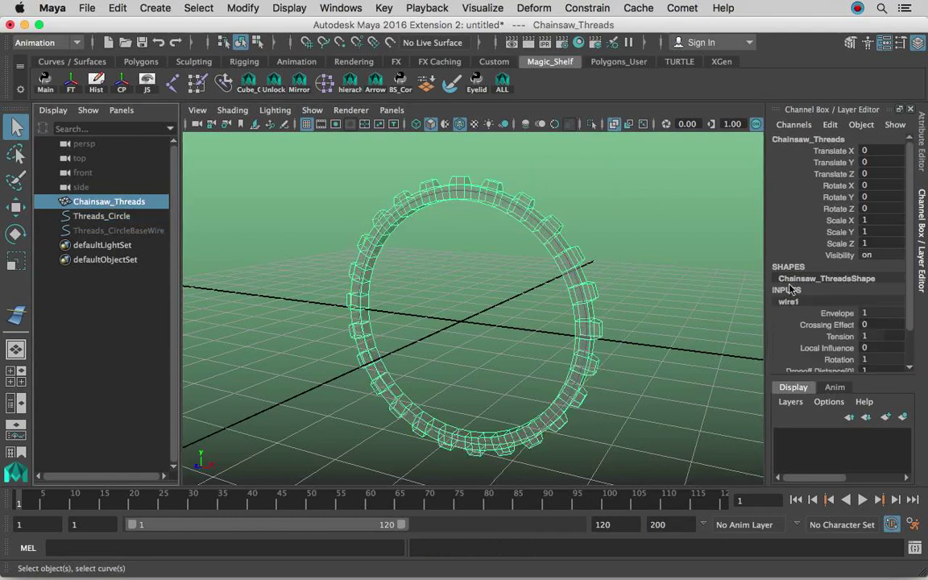
pyautogui.scroll(-1, 812, 296)
pyautogui.doubleClick(888, 332)
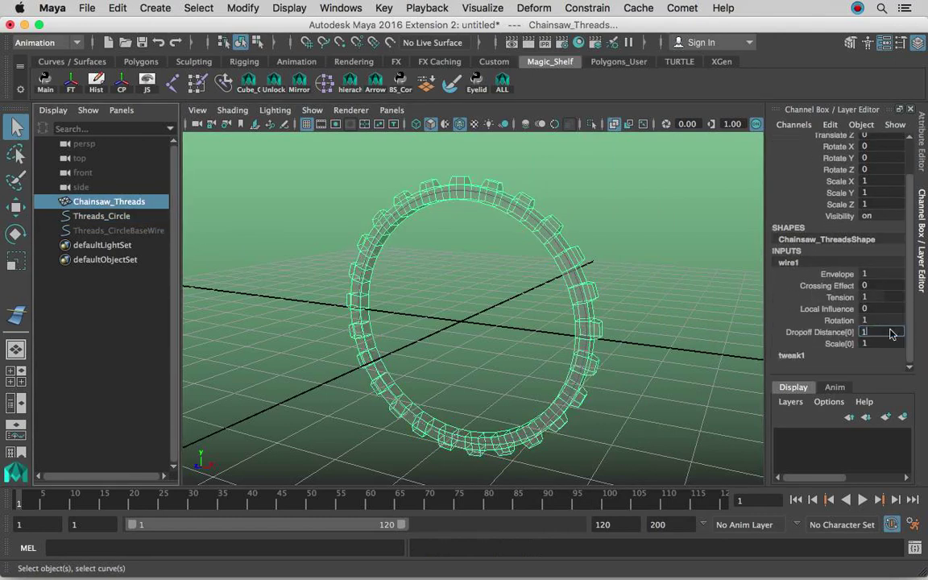
pyautogui.write('000000000')
pyautogui.press('Return')
pyautogui.keyDown('alt'); pyautogui.moveTo(532, 225); pyautogui.dragTo(523, 224); pyautogui.keyUp('alt')
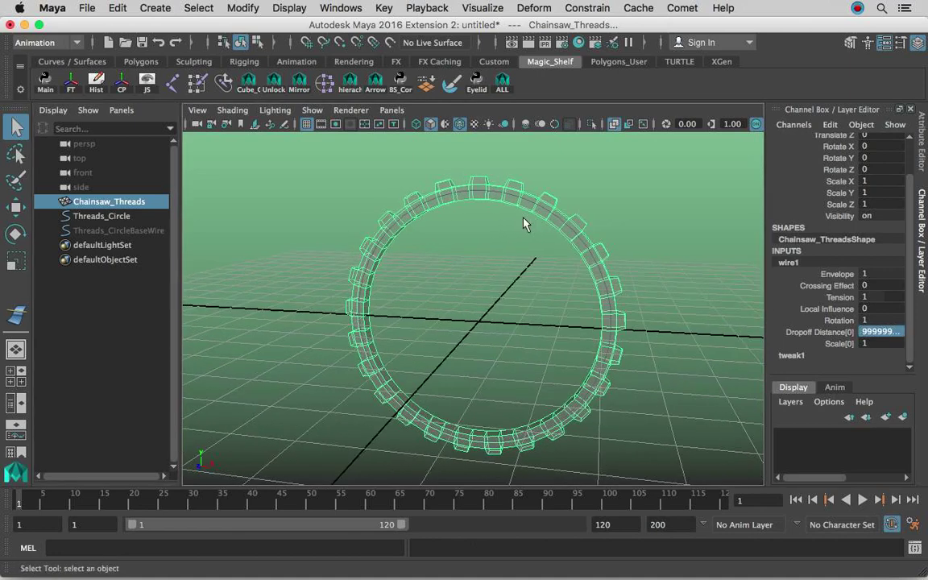
# Display the control vertices of the Threads_Circle curve for editing.
pyautogui.click(100, 216)
pyautogui.scroll(3, 509, 215)
pyautogui.moveTo(502, 196); pyautogui.dragTo(408, 191, button='right')
# Try moving the top control vertex of Threads_Circle down towards the ring's centre, and undo the move.
pyautogui.moveTo(427, 144); pyautogui.dragTo(475, 262)
pyautogui.press('w')
pyautogui.scroll(-3, 552, 189)
pyautogui.scroll(2, 482, 244)
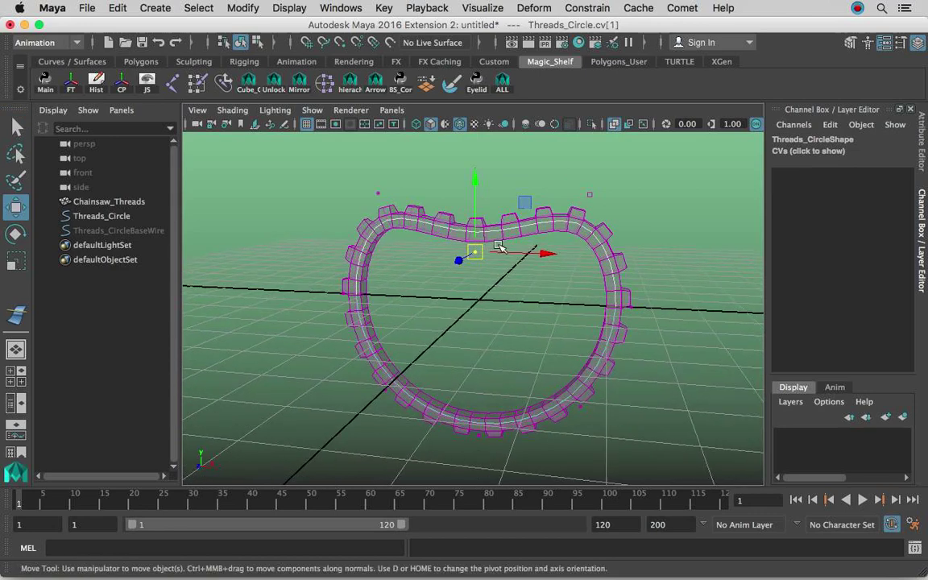
pyautogui.press('z')
pyautogui.scroll(-2, 424, 228)
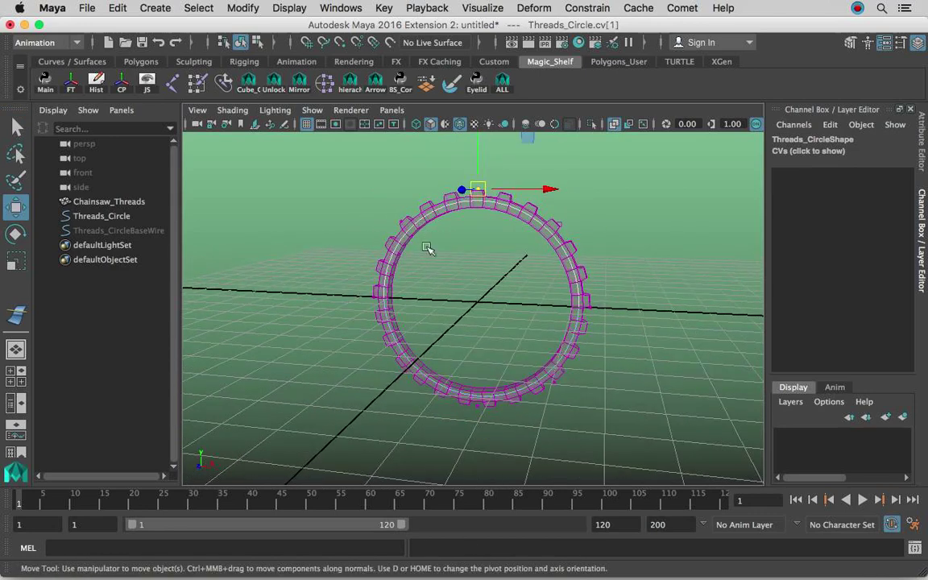
# Try pulling the top and bottom control vertices of Threads_Circle inward, and undo both moves.
pyautogui.keyDown('alt'); pyautogui.moveTo(459, 234); pyautogui.dragTo(483, 378); pyautogui.keyUp('alt')
pyautogui.moveTo(484, 378); pyautogui.dragTo(476, 445, button='middle')
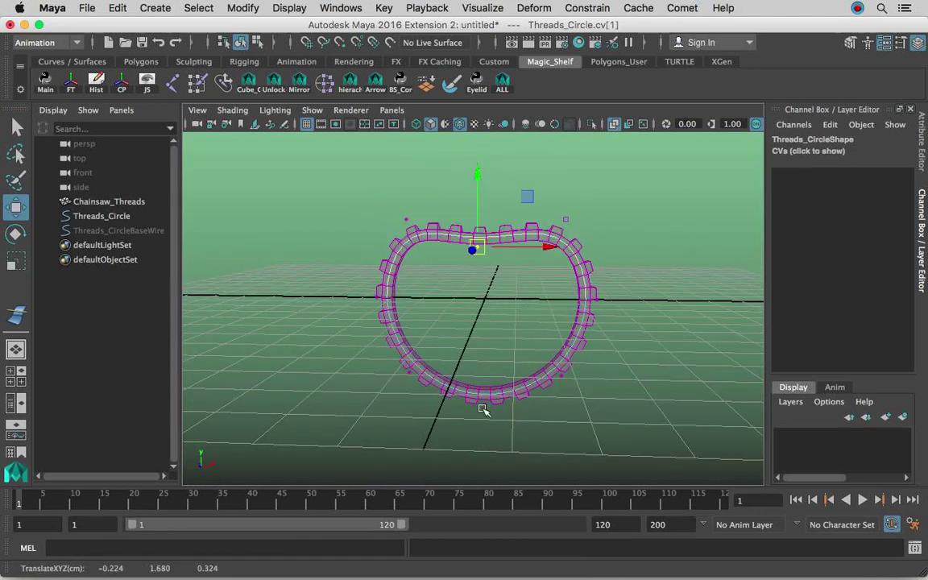
pyautogui.click(482, 409)
pyautogui.keyDown('alt'); pyautogui.moveTo(493, 400); pyautogui.dragTo(485, 288); pyautogui.keyUp('alt')
pyautogui.click(487, 401)
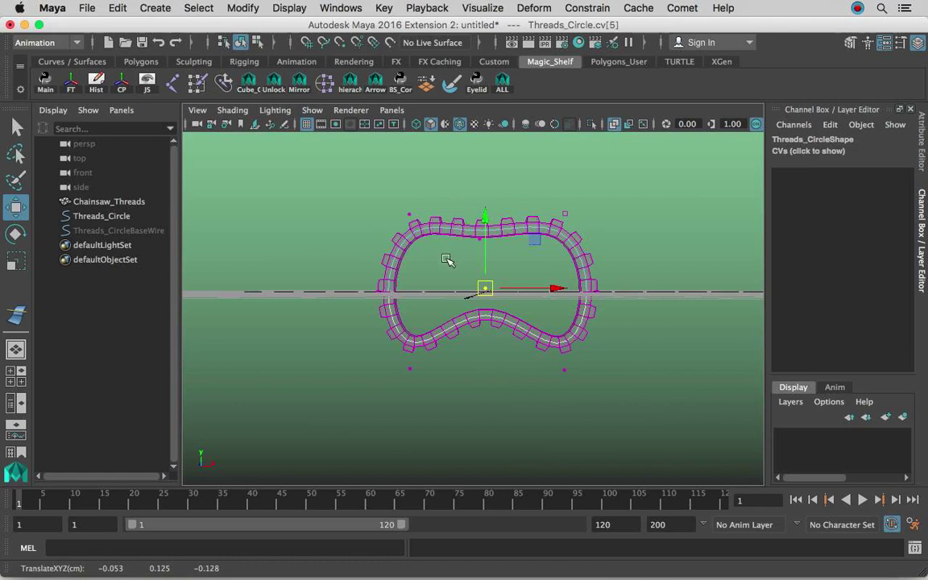
pyautogui.hotkey('ctrl', 'z')
pyautogui.hotkey('ctrl', 'z')
pyautogui.hotkey('ctrl', 'z')
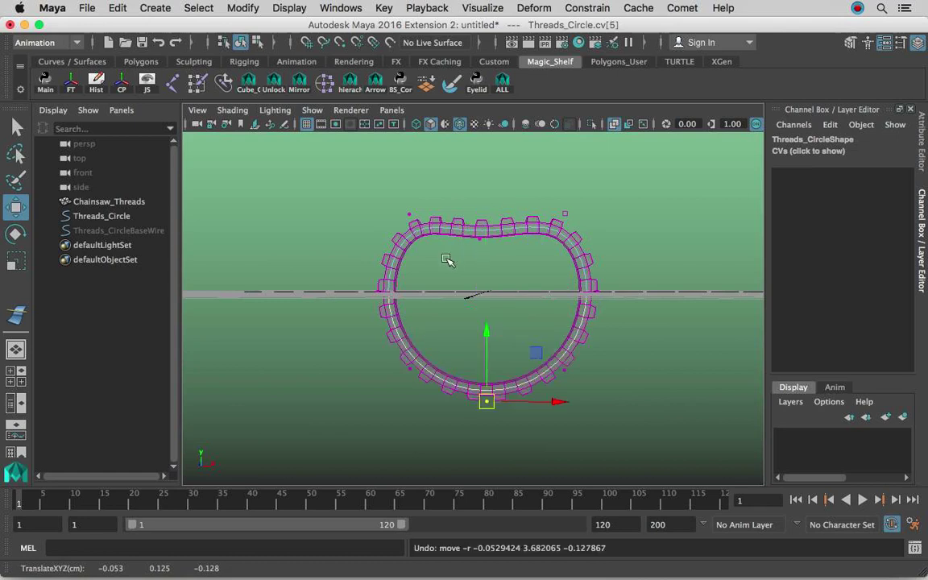
pyautogui.keyDown('alt'); pyautogui.moveTo(481, 248); pyautogui.dragTo(505, 274); pyautogui.keyUp('alt')
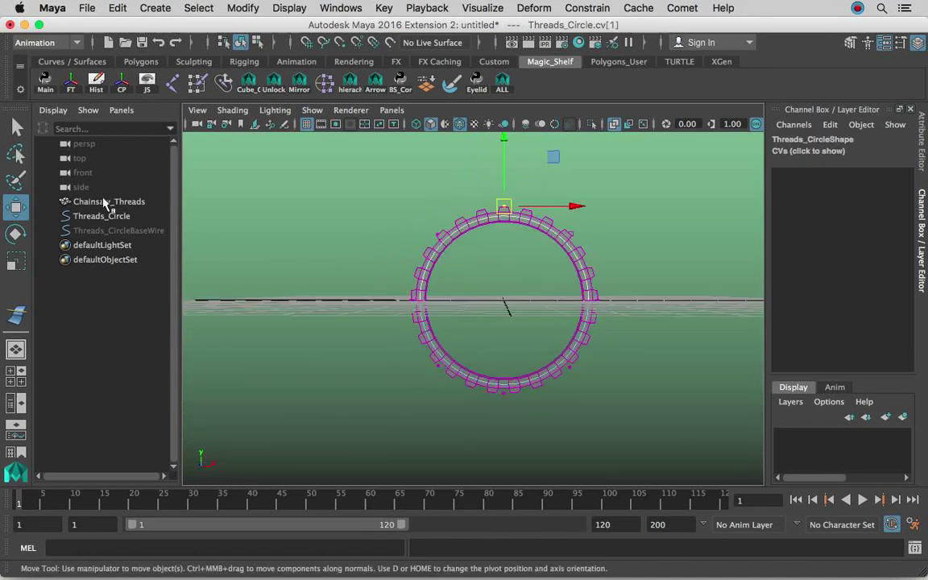
pyautogui.moveTo(556, 244)
pyautogui.keyDown('alt'); pyautogui.mouseDown()
pyautogui.moveTo(598, 247)
pyautogui.moveTo(566, 244)
pyautogui.mouseUp(); pyautogui.keyUp('alt')
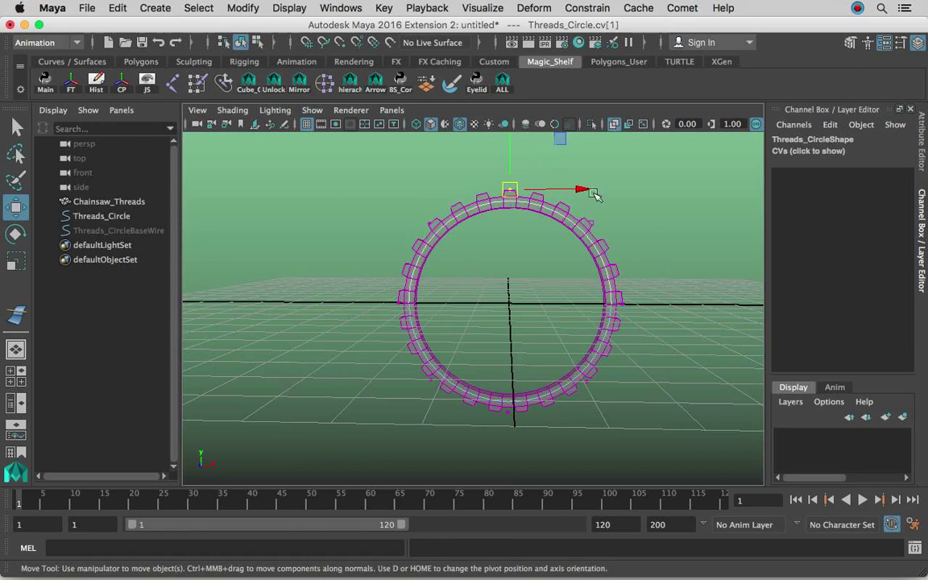
# Move the top and bottom control vertices of Threads_Circle inward and stretch its left side outward.
pyautogui.keyDown('alt'); pyautogui.moveTo(534, 244); pyautogui.dragTo(498, 213); pyautogui.keyUp('alt')
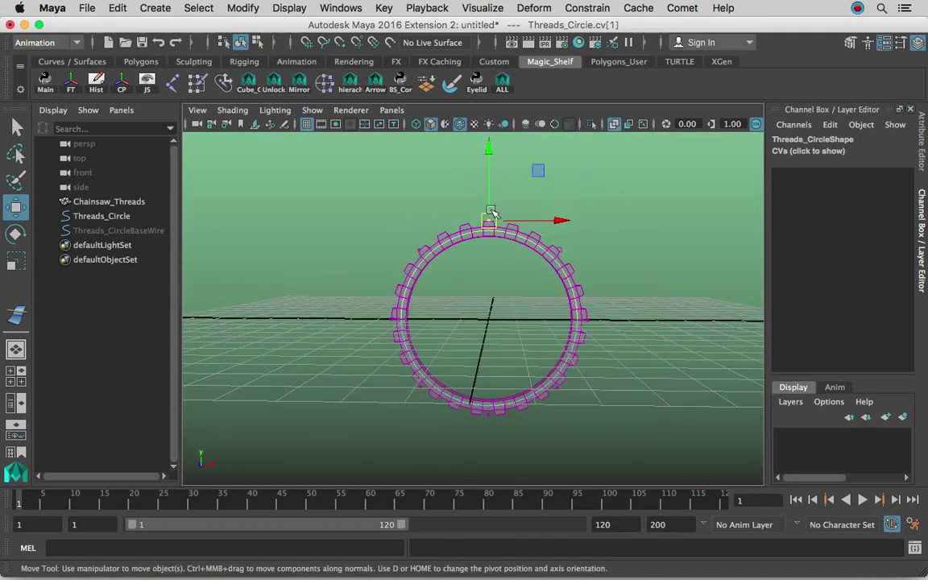
pyautogui.moveTo(537, 171); pyautogui.dragTo(545, 247)
pyautogui.click(483, 413)
pyautogui.keyDown('alt'); pyautogui.moveTo(489, 414); pyautogui.dragTo(545, 267); pyautogui.keyUp('alt')
pyautogui.moveTo(389, 394); pyautogui.dragTo(440, 424)
pyautogui.moveTo(460, 355); pyautogui.dragTo(372, 240)
pyautogui.click(375, 315)
pyautogui.keyDown('alt'); pyautogui.moveTo(522, 338); pyautogui.dragTo(493, 367); pyautogui.keyUp('alt')
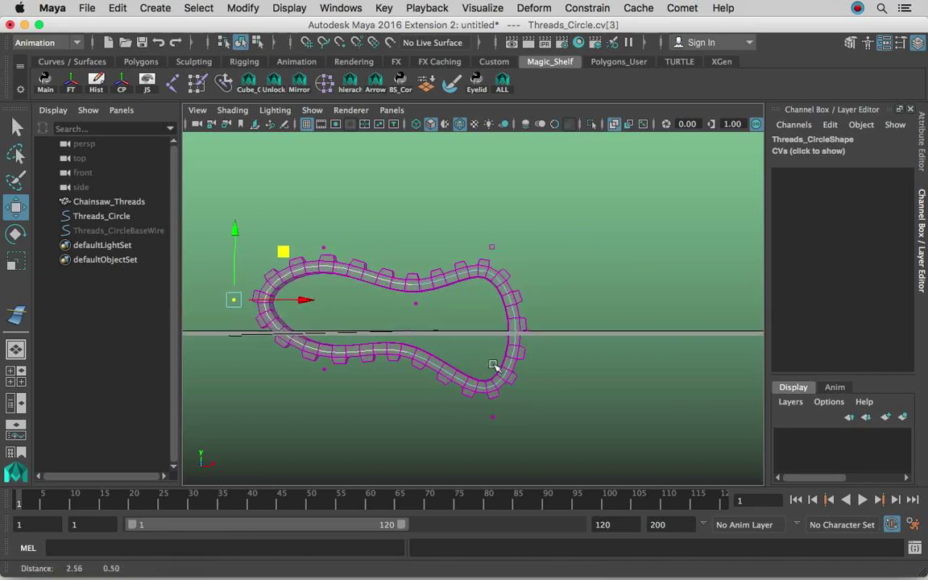
# Move the right, lower-right and upper-right control vertices of Threads_Circle outward to enlarge the ring's right end.
pyautogui.moveTo(529, 331); pyautogui.dragTo(475, 326)
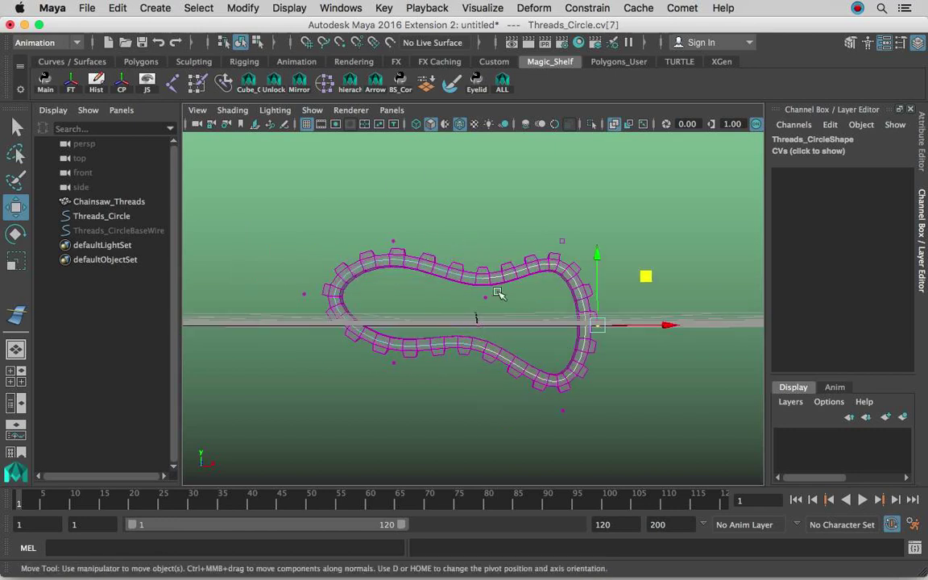
pyautogui.moveTo(645, 277); pyautogui.dragTo(712, 259)
pyautogui.click(557, 409)
pyautogui.moveTo(611, 367)
pyautogui.mouseDown()
pyautogui.moveTo(611, 387)
pyautogui.moveTo(613, 367)
pyautogui.mouseUp()
pyautogui.click(562, 239)
pyautogui.moveTo(612, 187)
pyautogui.mouseDown()
pyautogui.moveTo(610, 155)
pyautogui.moveTo(613, 169)
pyautogui.mouseUp()
# Raise the top-middle and upper-left control vertices of Threads_Circle slightly to refine the upper edge.
pyautogui.click(483, 296)
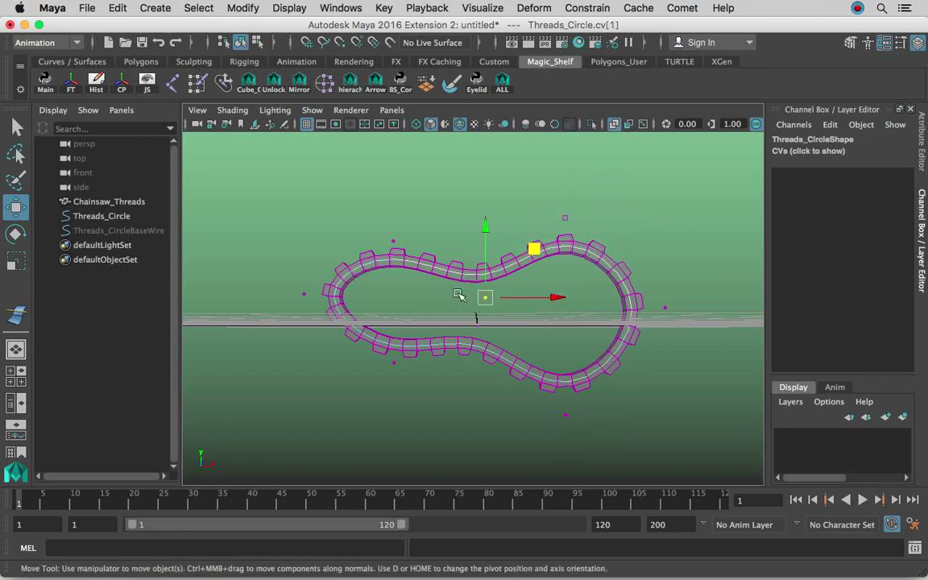
pyautogui.keyDown('alt'); pyautogui.moveTo(544, 288); pyautogui.dragTo(467, 325); pyautogui.keyUp('alt')
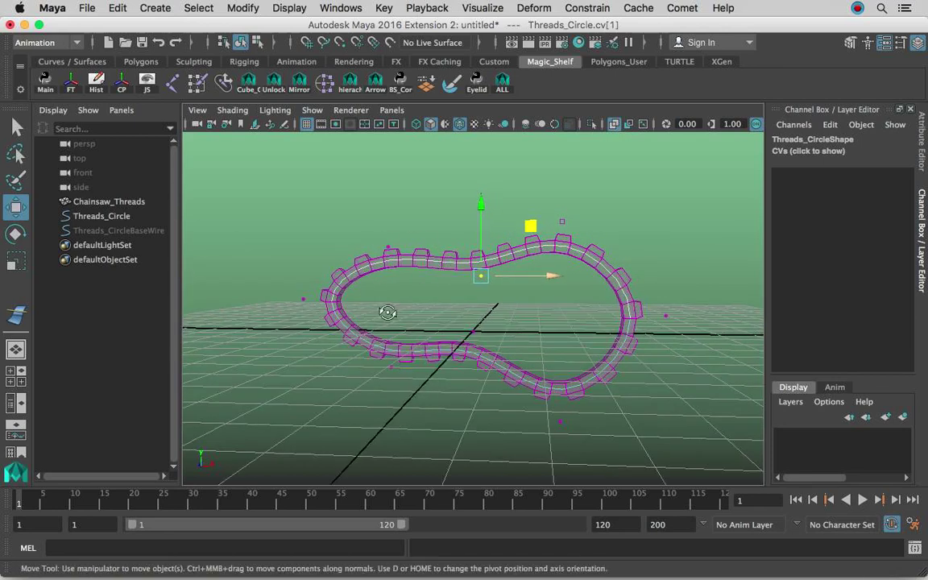
pyautogui.keyDown('alt'); pyautogui.moveTo(385, 311); pyautogui.dragTo(358, 224); pyautogui.keyUp('alt')
pyautogui.press('Right')
pyautogui.moveTo(446, 193); pyautogui.dragTo(439, 161, button='middle')
pyautogui.keyDown('alt'); pyautogui.moveTo(439, 161); pyautogui.dragTo(348, 258); pyautogui.keyUp('alt')
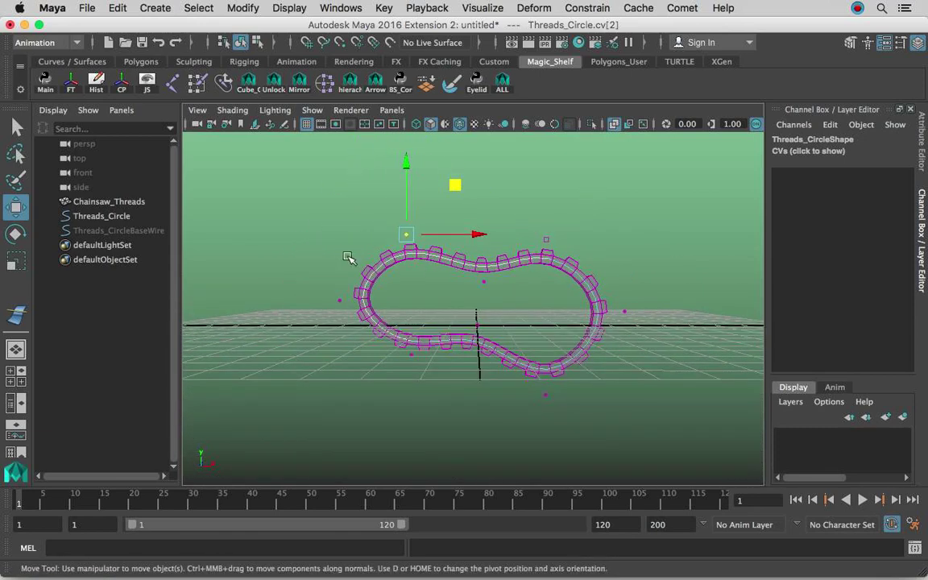
# Test rotating Chainsaw_Threads about Z so the teeth travel along the curve, and reset Rotate Z to 0.
pyautogui.keyDown('alt'); pyautogui.moveTo(402, 279); pyautogui.dragTo(504, 260); pyautogui.keyUp('alt')
pyautogui.click(494, 259)
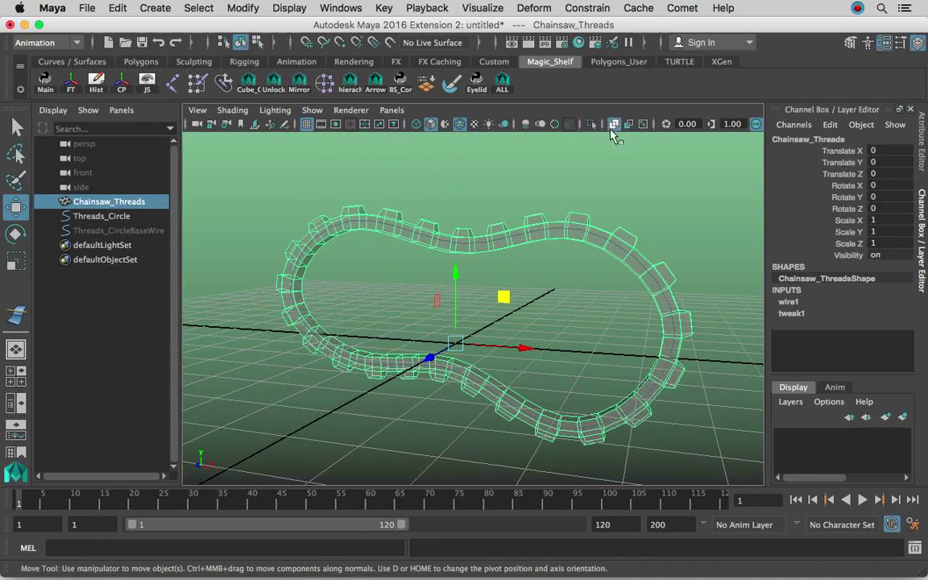
pyautogui.press('e')
pyautogui.moveTo(503, 306)
pyautogui.keyDown('alt'); pyautogui.mouseDown()
pyautogui.moveTo(489, 293)
pyautogui.moveTo(498, 291)
pyautogui.mouseUp(); pyautogui.keyUp('alt')
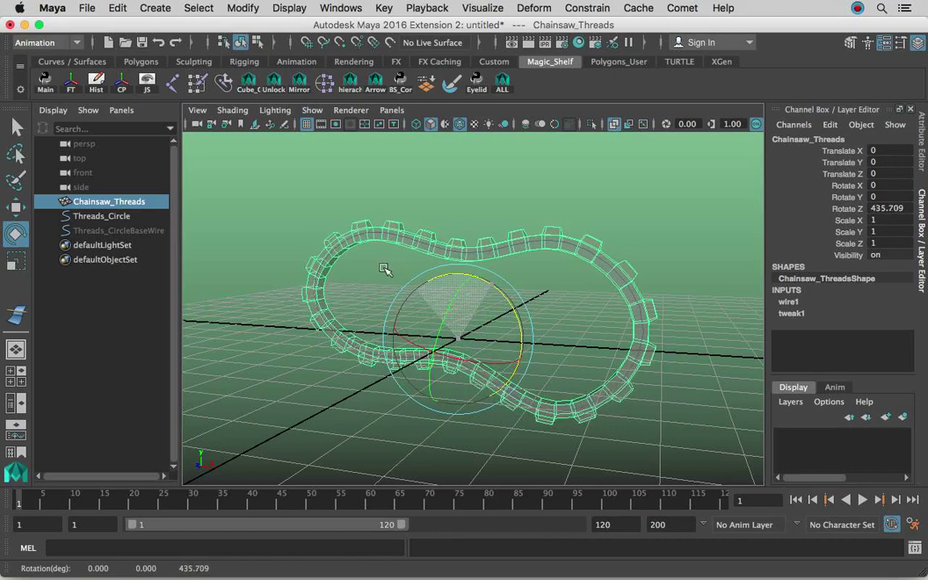
pyautogui.moveTo(527, 298); pyautogui.dragTo(508, 435)
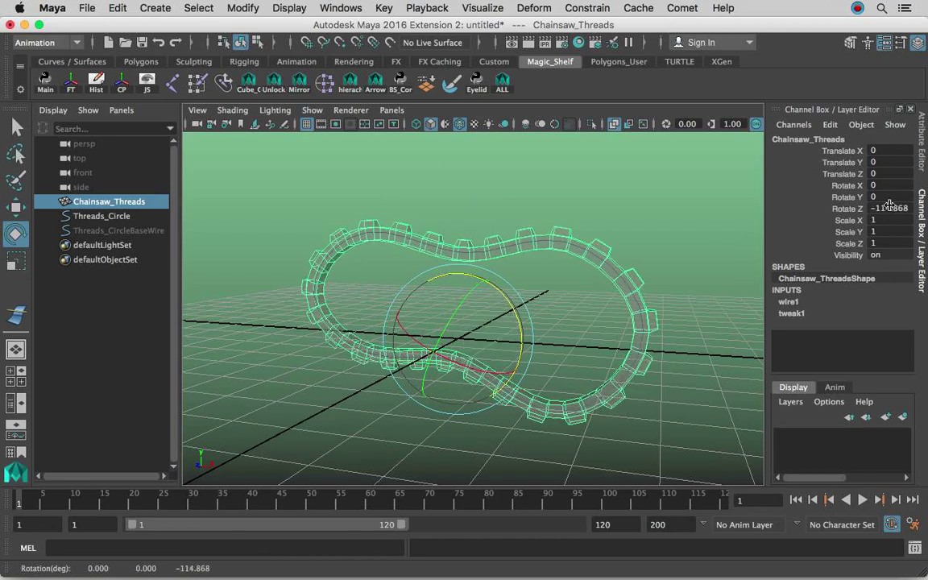
pyautogui.doubleClick(890, 208)
pyautogui.write('0')
pyautogui.press('Return')
pyautogui.keyDown('alt'); pyautogui.moveTo(592, 307); pyautogui.dragTo(379, 380); pyautogui.keyUp('alt')
pyautogui.press('z')
pyautogui.moveTo(432, 287)
pyautogui.keyDown('alt'); pyautogui.mouseDown()
pyautogui.moveTo(549, 269)
pyautogui.moveTo(357, 292)
pyautogui.moveTo(193, 330)
pyautogui.moveTo(433, 278)
pyautogui.mouseUp(); pyautogui.keyUp('alt')
pyautogui.click(432, 282)
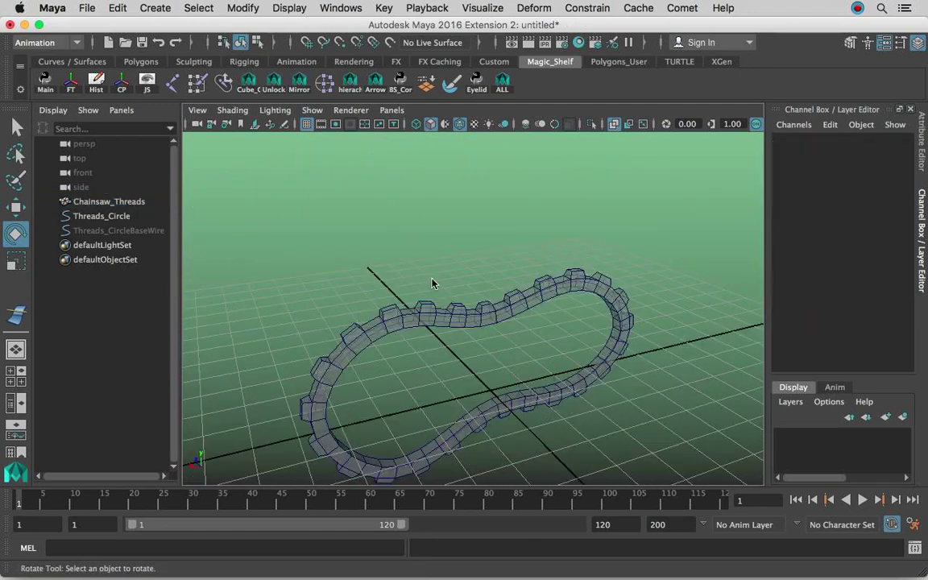
# Create a NURBS circle at the origin and scale it to about 5.754 in X and 2.551 in Z around the chain.
pyautogui.click(159, 8)
pyautogui.moveTo(201, 46)
pyautogui.click(339, 127)
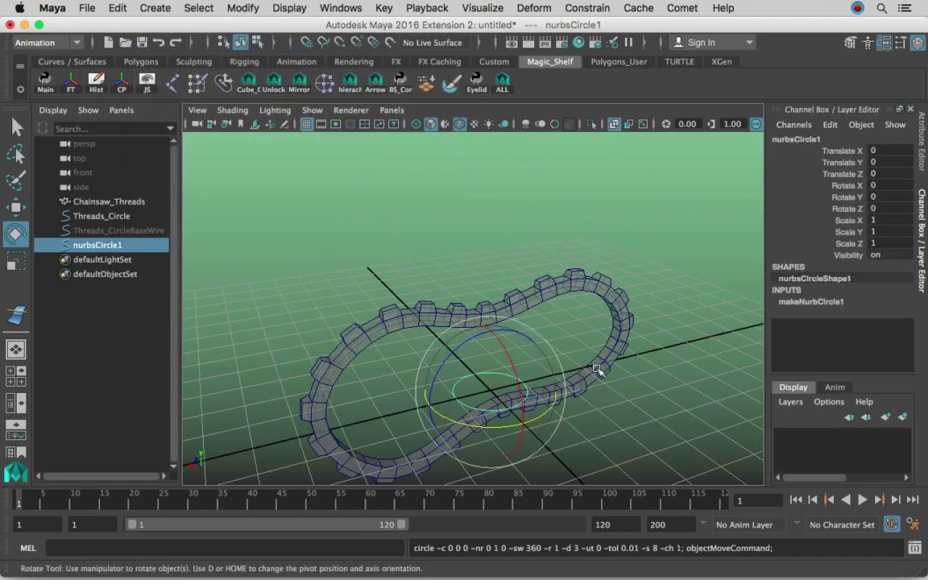
pyautogui.keyDown('alt'); pyautogui.moveTo(596, 370); pyautogui.dragTo(518, 373); pyautogui.keyUp('alt')
pyautogui.press('r')
pyautogui.moveTo(425, 385); pyautogui.dragTo(121, 415)
pyautogui.moveTo(439, 337); pyautogui.dragTo(352, 277)
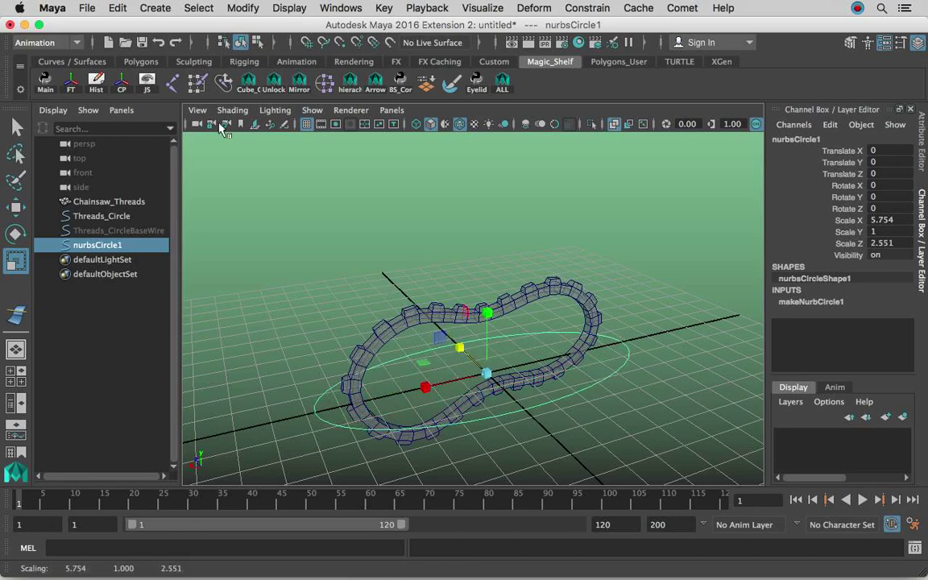
# Delete the new circle's construction history and freeze its transformations.
pyautogui.click(118, 7)
pyautogui.moveTo(266, 177)
pyautogui.click(318, 184)
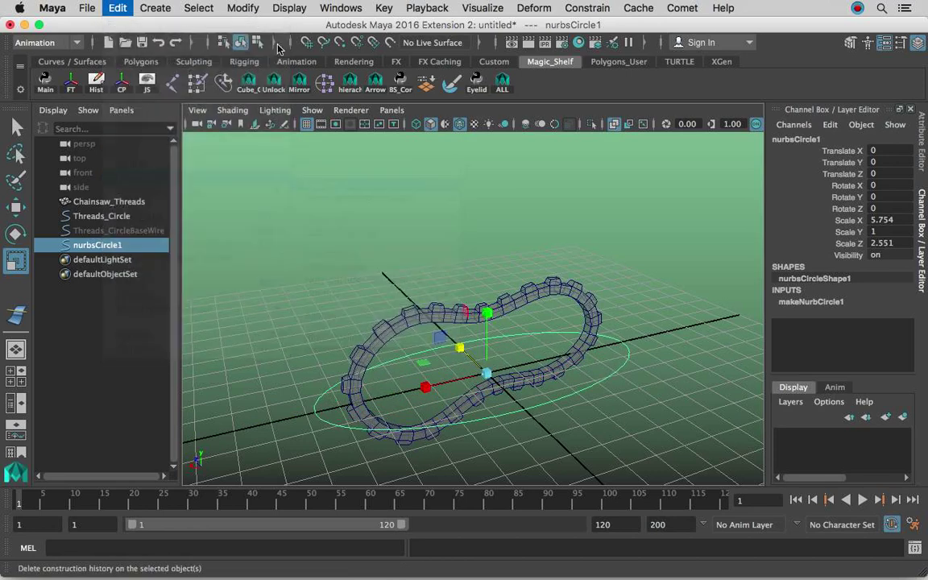
pyautogui.click(242, 7)
pyautogui.click(281, 74)
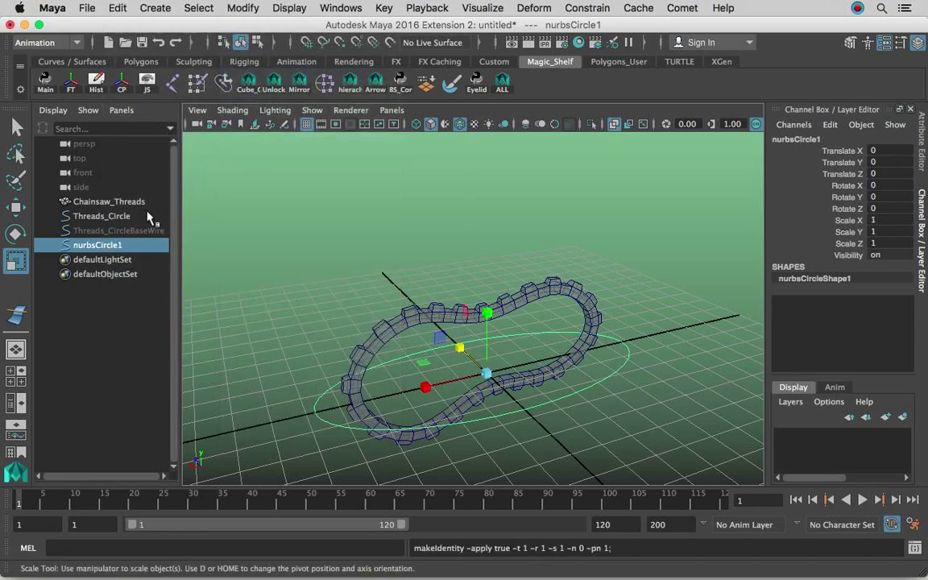
# Rename the new circle as Main_ctrl.
pyautogui.doubleClick(126, 249)
pyautogui.write('Main_ctrl')
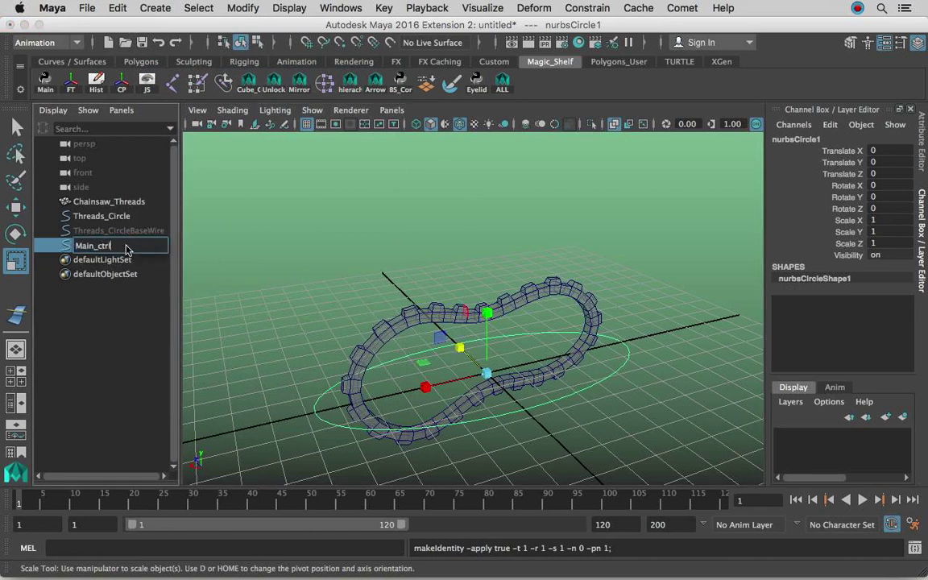
pyautogui.press('Return')
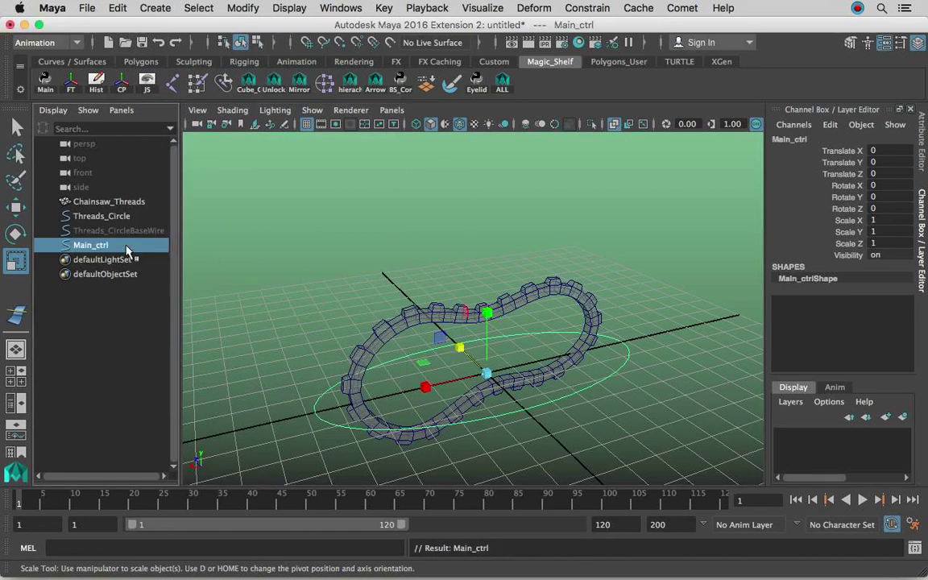
# Parent Chainsaw_Threads, Threads_Circle and Threads_CircleBaseWire under Main_ctrl and expand its hierarchy.
pyautogui.scroll(2, 470, 253)
pyautogui.keyDown('alt'); pyautogui.moveTo(470, 253); pyautogui.dragTo(310, 216); pyautogui.keyUp('alt')
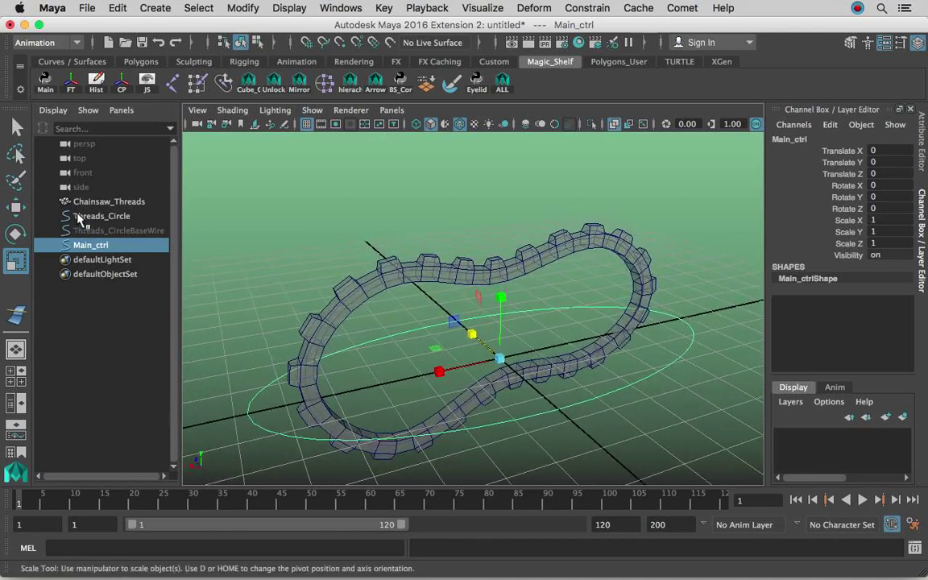
pyautogui.click(123, 207)
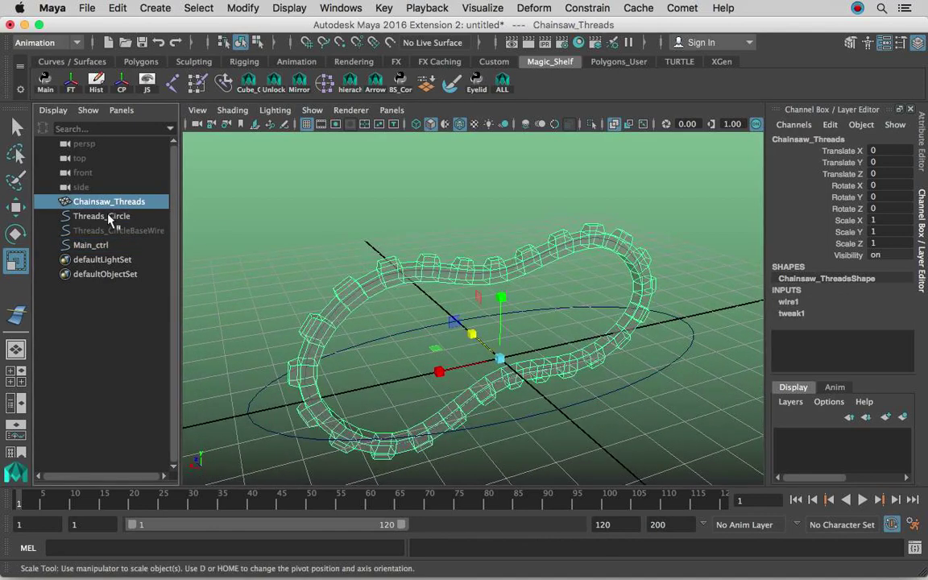
pyautogui.keyDown('shift'); pyautogui.click(111, 217); pyautogui.keyUp('shift')
pyautogui.keyDown('shift'); pyautogui.click(119, 232); pyautogui.keyUp('shift')
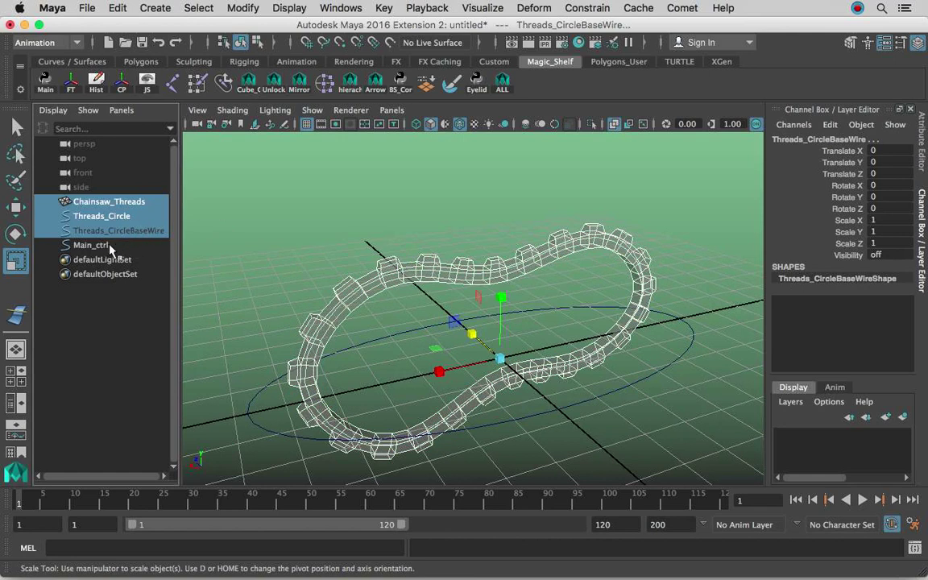
pyautogui.keyDown('shift'); pyautogui.click(105, 245); pyautogui.keyUp('shift')
pyautogui.press('p')
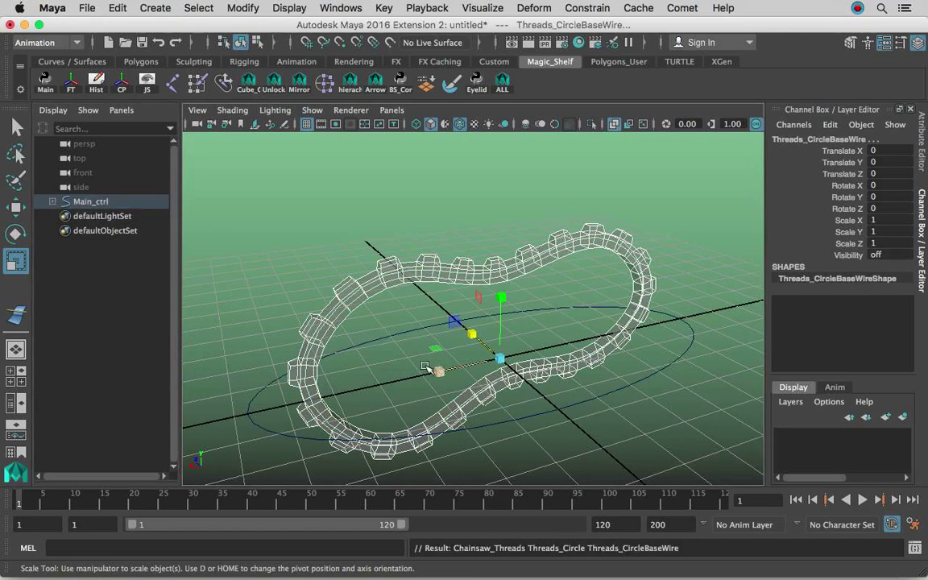
pyautogui.click(52, 202)
# Test rotating Main_ctrl and then Chainsaw_Threads about its Z axis, and undo the rotations.
pyautogui.click(394, 326)
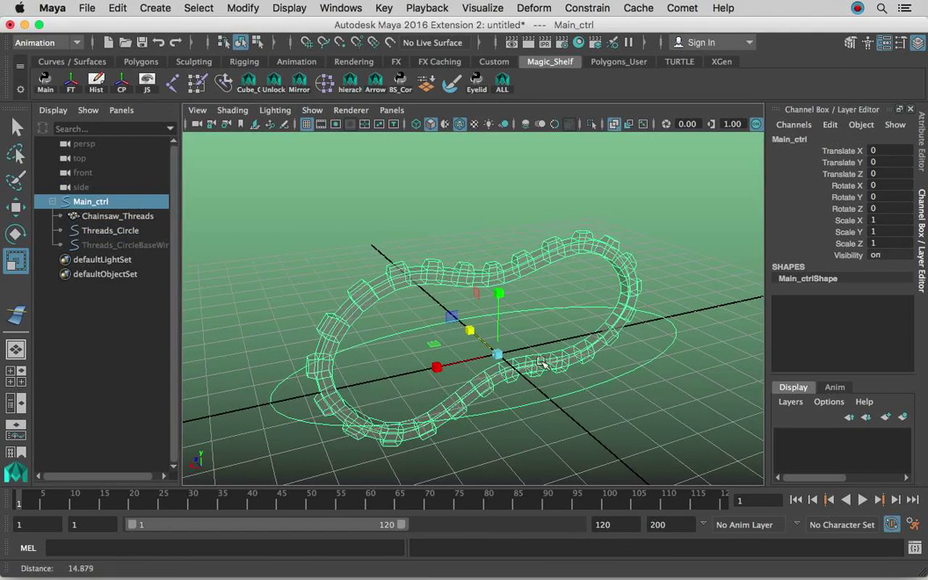
pyautogui.press('e')
pyautogui.moveTo(476, 338); pyautogui.dragTo(459, 261)
pyautogui.click(459, 262)
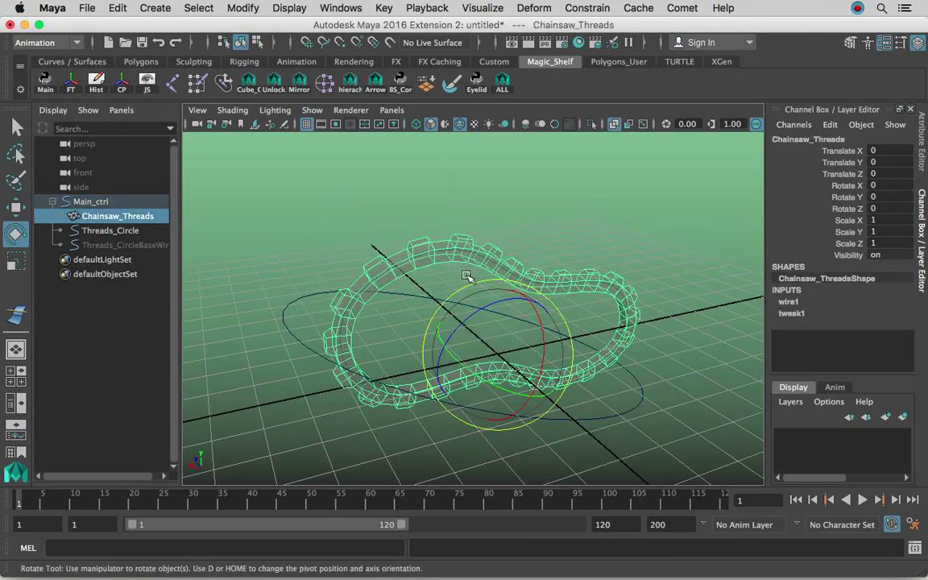
pyautogui.moveTo(491, 305)
pyautogui.mouseDown()
pyautogui.moveTo(379, 352)
pyautogui.moveTo(481, 296)
pyautogui.mouseUp()
pyautogui.press('z')
pyautogui.press('z')
pyautogui.press('z')
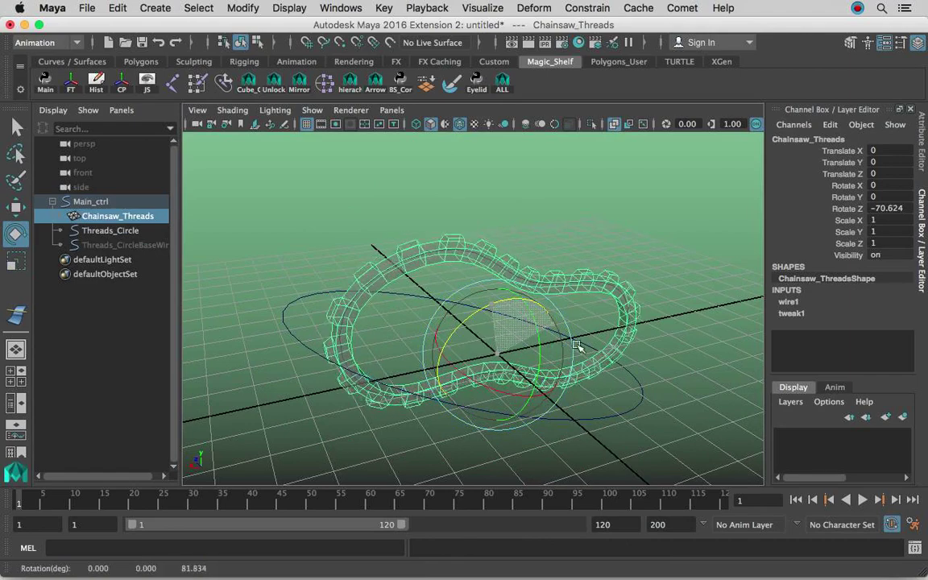
pyautogui.press('z')
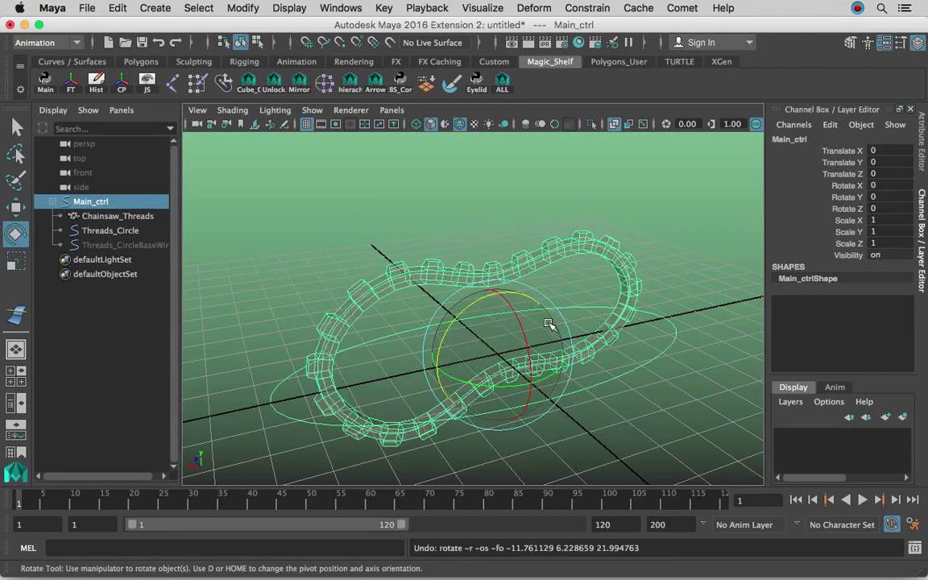
pyautogui.press('z')
pyautogui.click(432, 257)
pyautogui.keyDown('alt'); pyautogui.moveTo(432, 256); pyautogui.dragTo(610, 322); pyautogui.keyUp('alt')
pyautogui.click(543, 288)
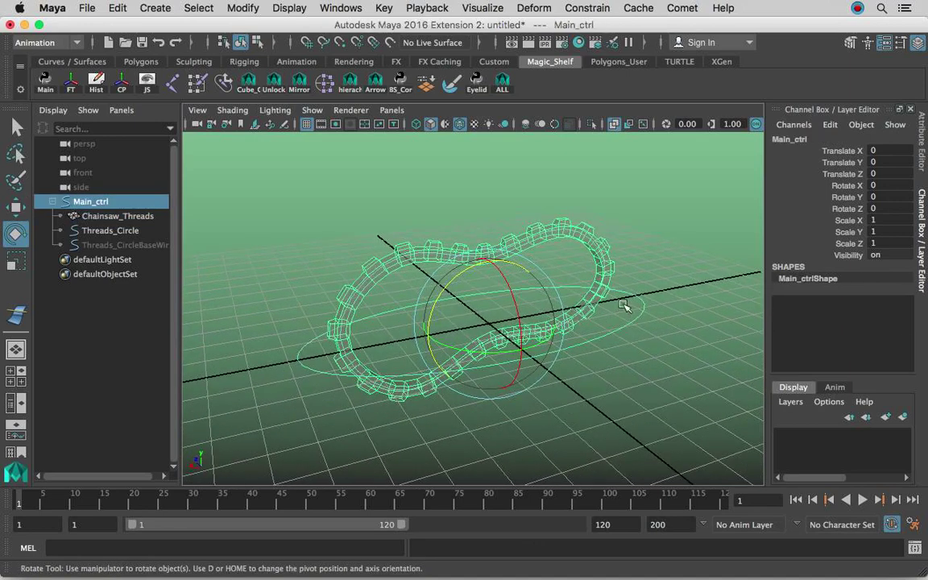
# Add a keyable float attribute named Gear with a default of 0 to Main_ctrl.
pyautogui.click(829, 124)
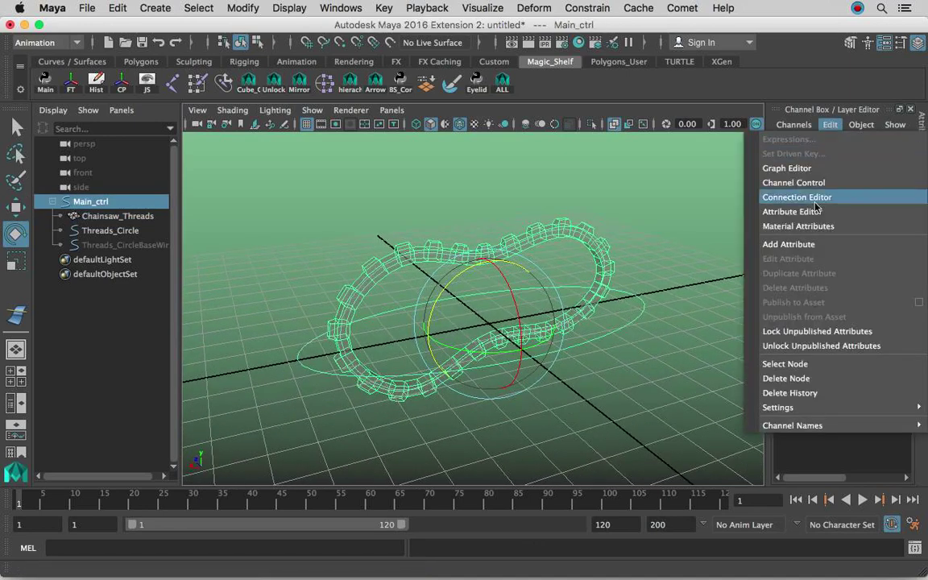
pyautogui.click(793, 243)
pyautogui.write('Gear')
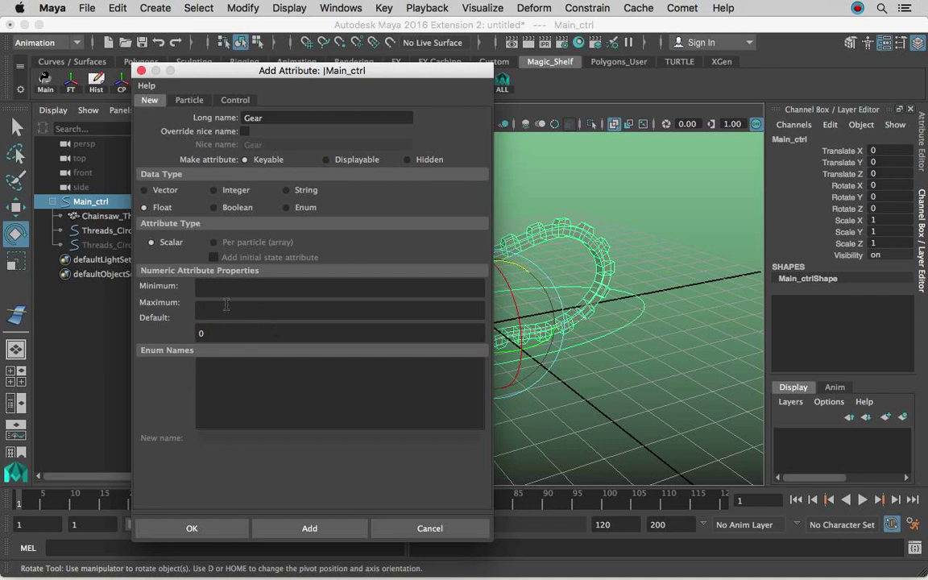
pyautogui.click(415, 310)
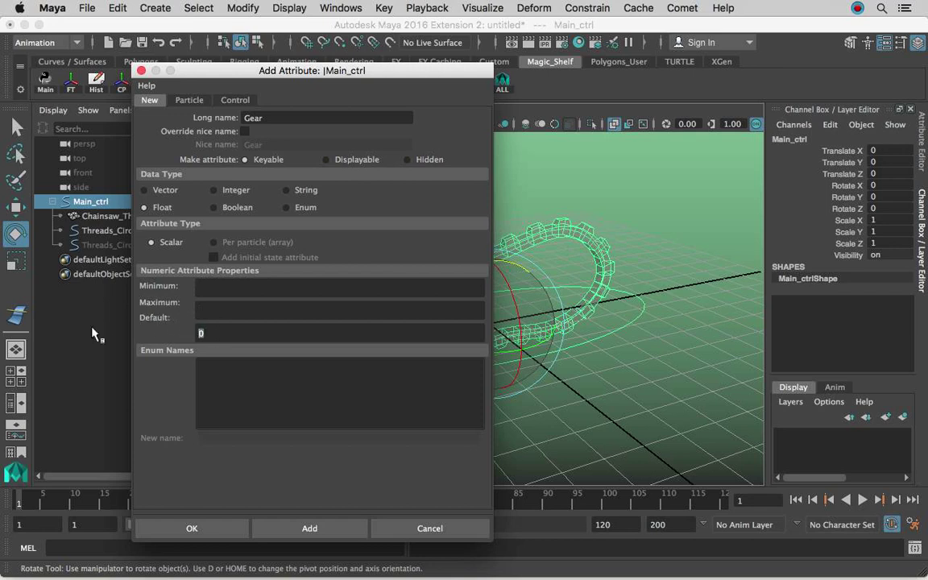
pyautogui.click(192, 529)
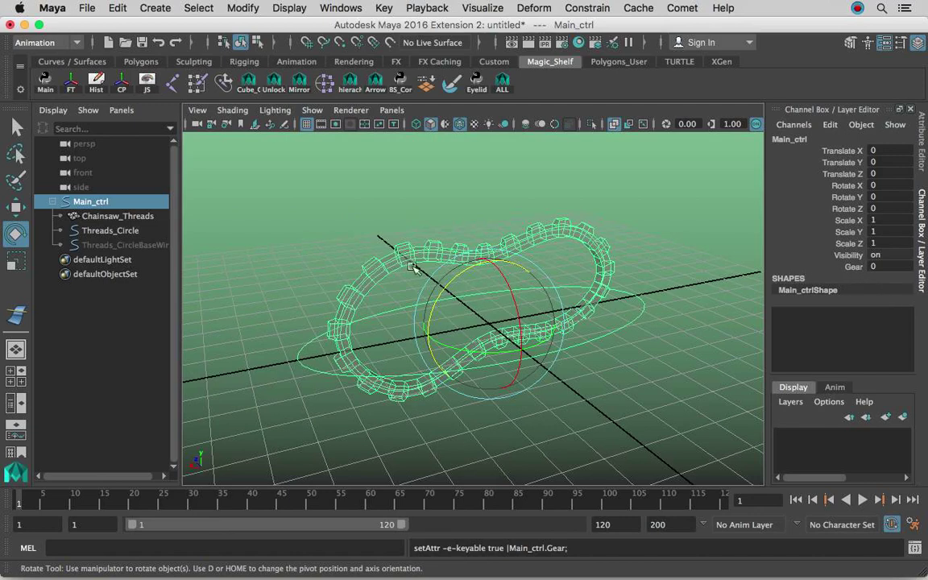
# Load Main_ctrl as the output side of the Connection Editor and choose its Gear attribute as the source.
pyautogui.scroll(3, 424, 269)
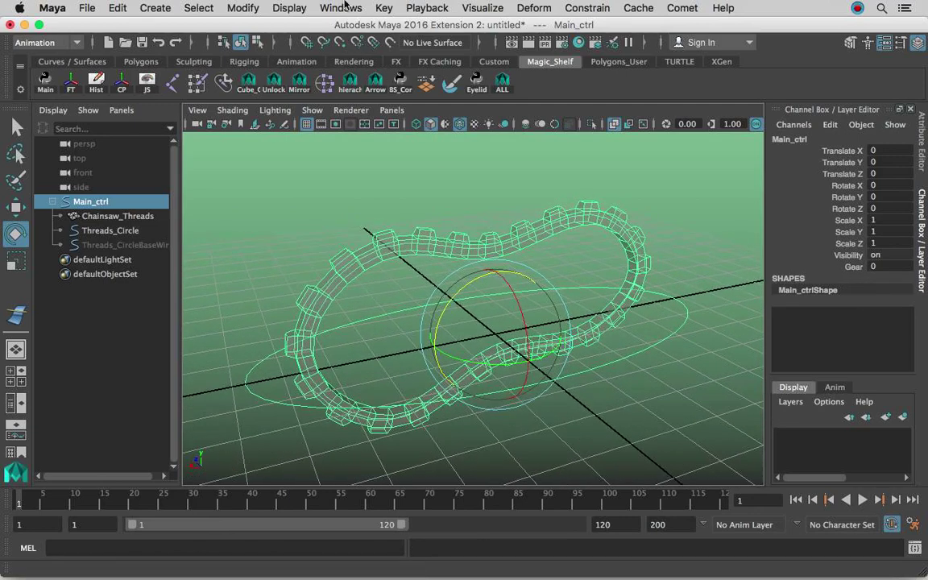
pyautogui.click(345, 8)
pyautogui.moveTo(375, 59)
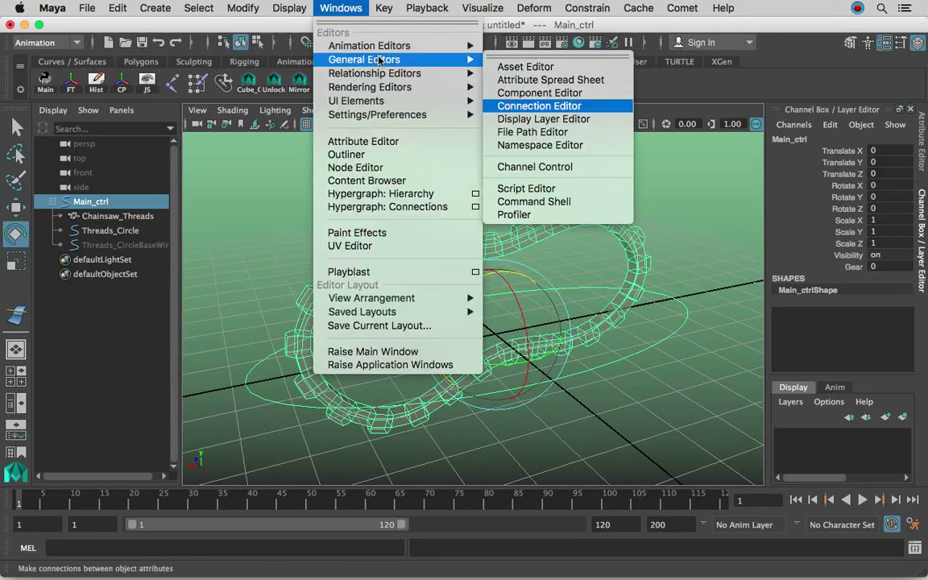
pyautogui.click(532, 106)
pyautogui.scroll(-15, 410, 326)
pyautogui.click(398, 477)
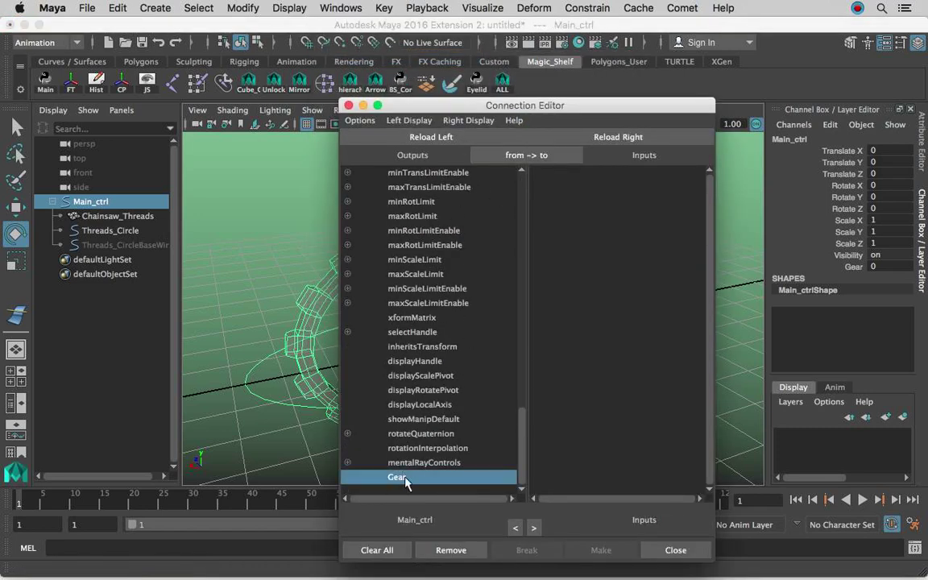
# Load Chainsaw_Threads as the input side, connect Gear to its rotateZ, and close the Connection Editor.
pyautogui.click(119, 217)
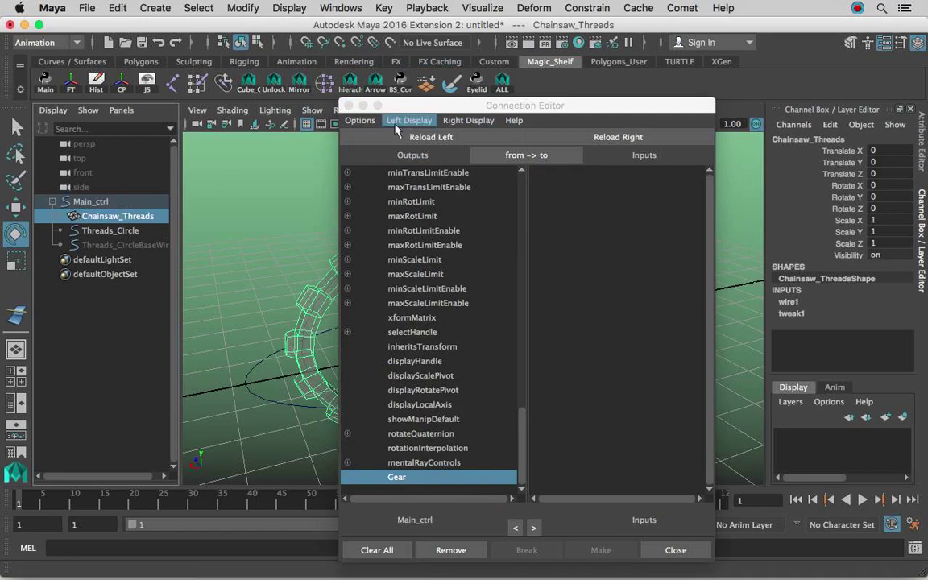
pyautogui.moveTo(379, 105); pyautogui.dragTo(442, 104)
pyautogui.click(684, 137)
pyautogui.scroll(-10, 650, 357)
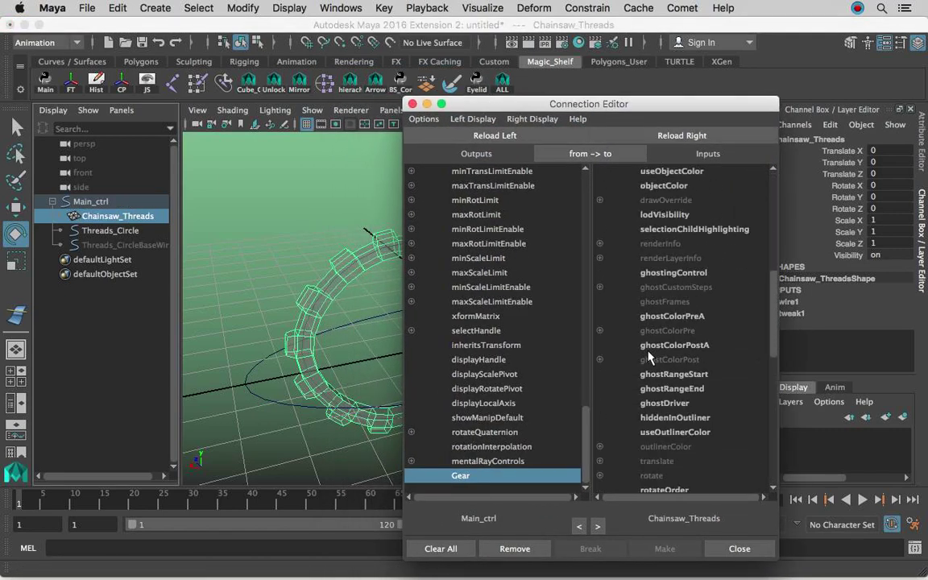
pyautogui.scroll(-5, 649, 358)
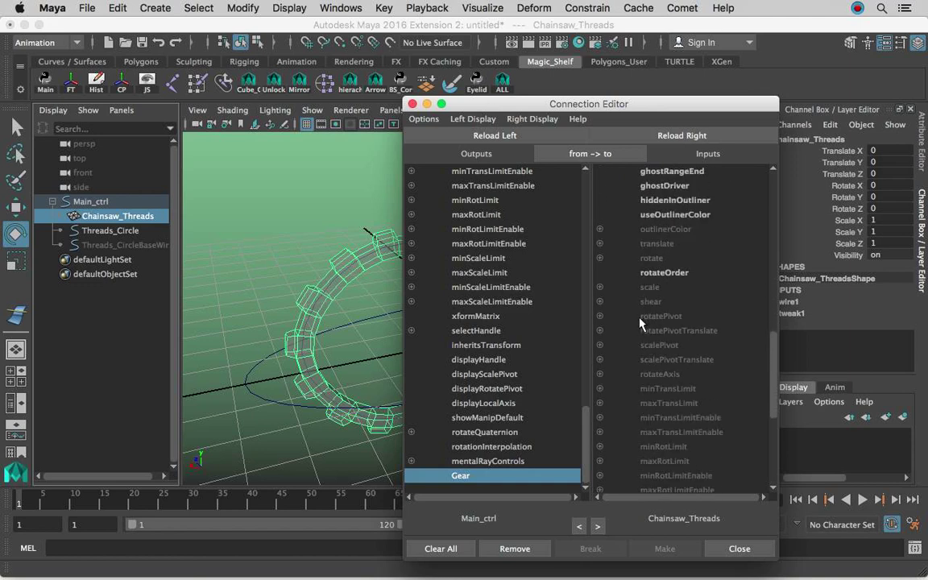
pyautogui.click(600, 258)
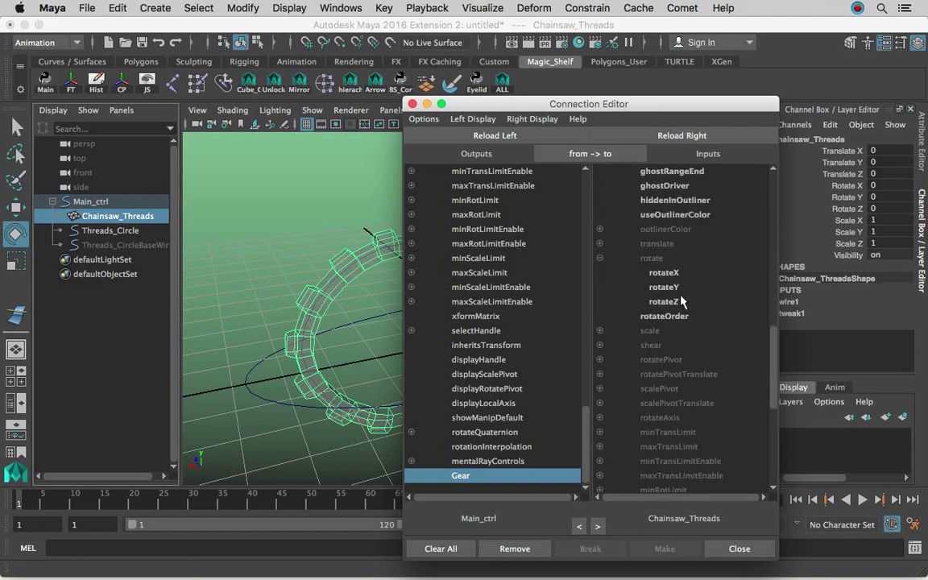
pyautogui.click(675, 302)
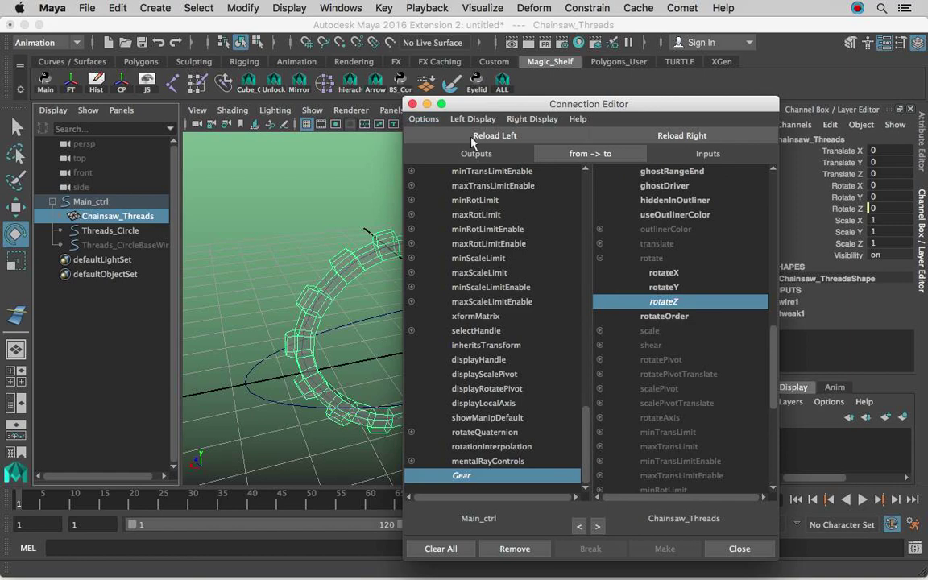
pyautogui.click(412, 104)
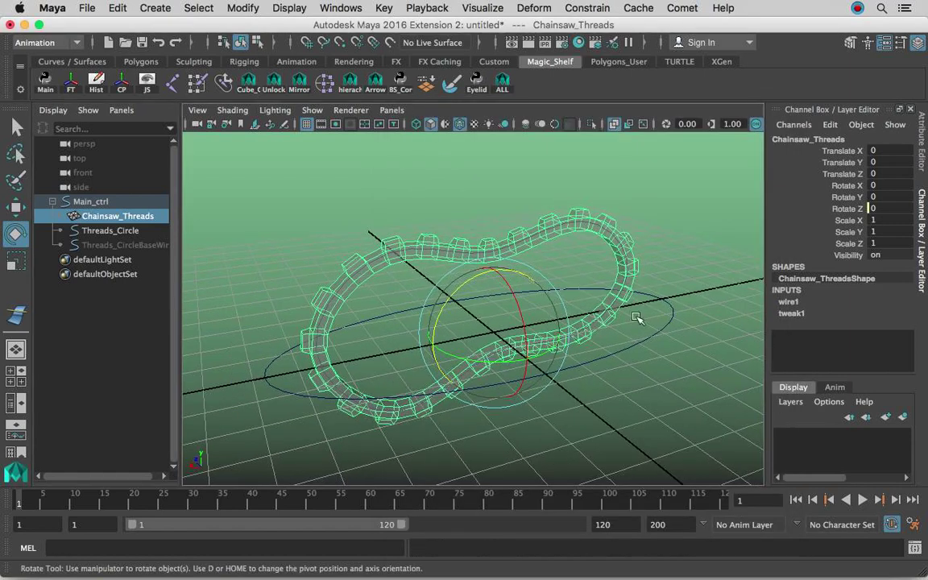
# Select Main_ctrl and slide its Gear value to about -240.5 to test the chain's travel.
pyautogui.click(580, 288)
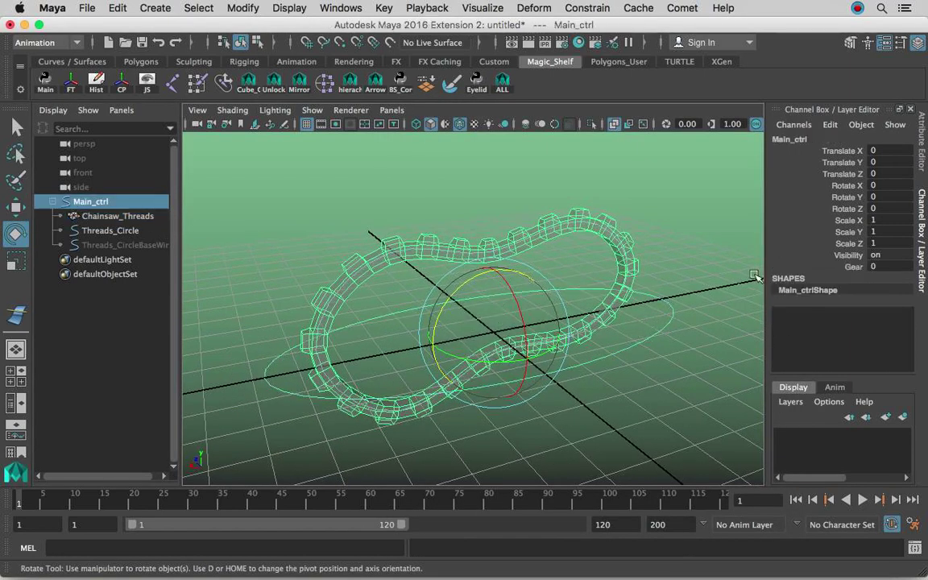
pyautogui.click(854, 265)
pyautogui.keyDown('alt'); pyautogui.moveTo(588, 311); pyautogui.dragTo(898, 253); pyautogui.keyUp('alt')
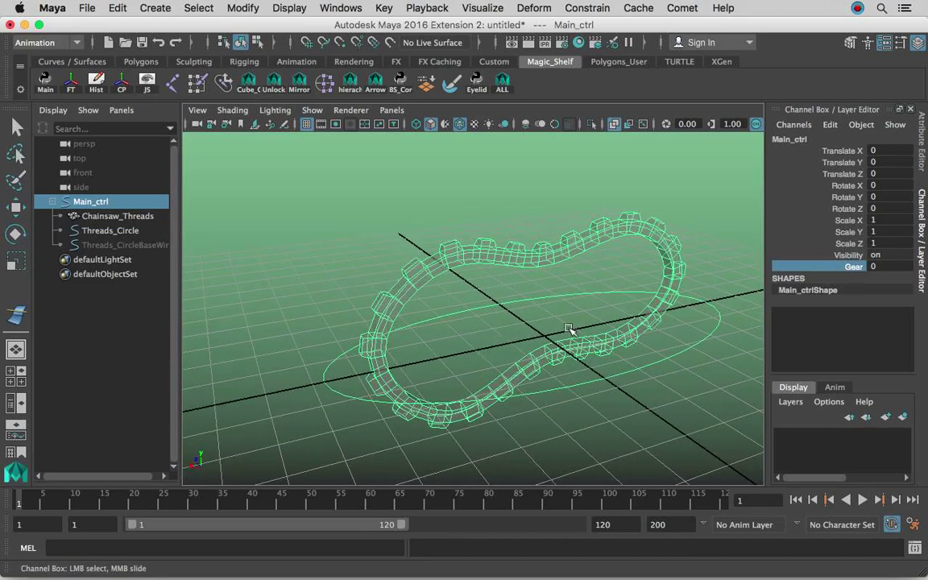
pyautogui.moveTo(568, 330); pyautogui.dragTo(533, 294, button='middle')
# Collapse Main_ctrl's hierarchy, test rotating it freely and scaling it uniformly to about 1.81, and undo the scaling.
pyautogui.click(53, 201)
pyautogui.keyDown('alt'); pyautogui.moveTo(620, 301); pyautogui.dragTo(636, 311); pyautogui.keyUp('alt')
pyautogui.press('e')
pyautogui.moveTo(393, 293); pyautogui.dragTo(765, 314)
pyautogui.press('r')
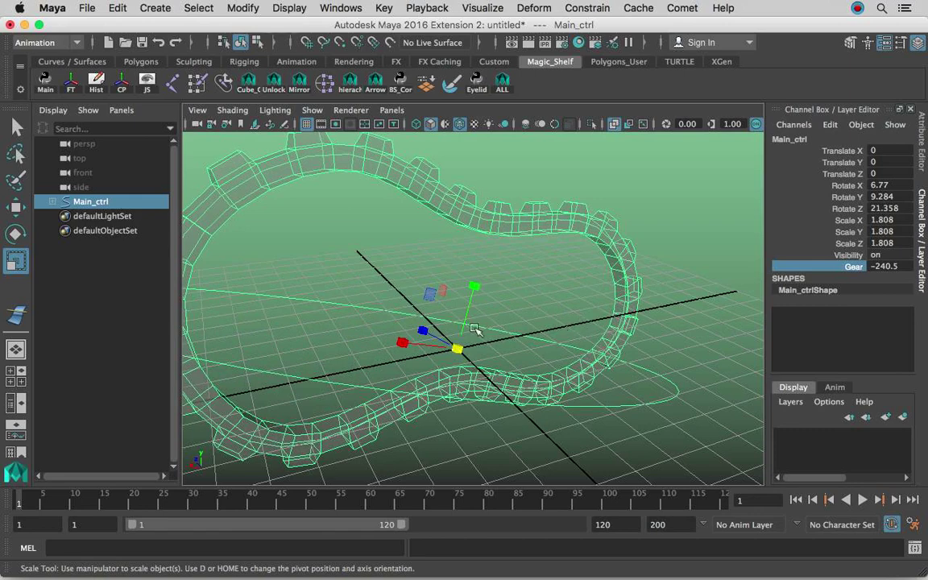
pyautogui.hotkey('ctrl', 'z')
pyautogui.hotkey('ctrl', 'z')
pyautogui.hotkey('ctrl', 'z')
pyautogui.hotkey('ctrl', 'z')
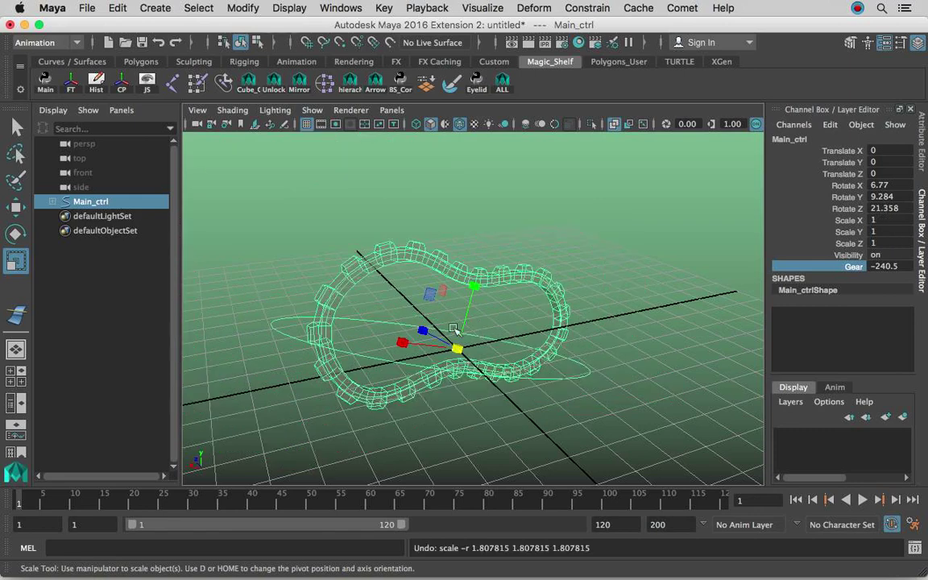
# Test scaling Main_ctrl uniformly once more, and reset its scale values to 1 and its rotations to 0.
pyautogui.click(53, 201)
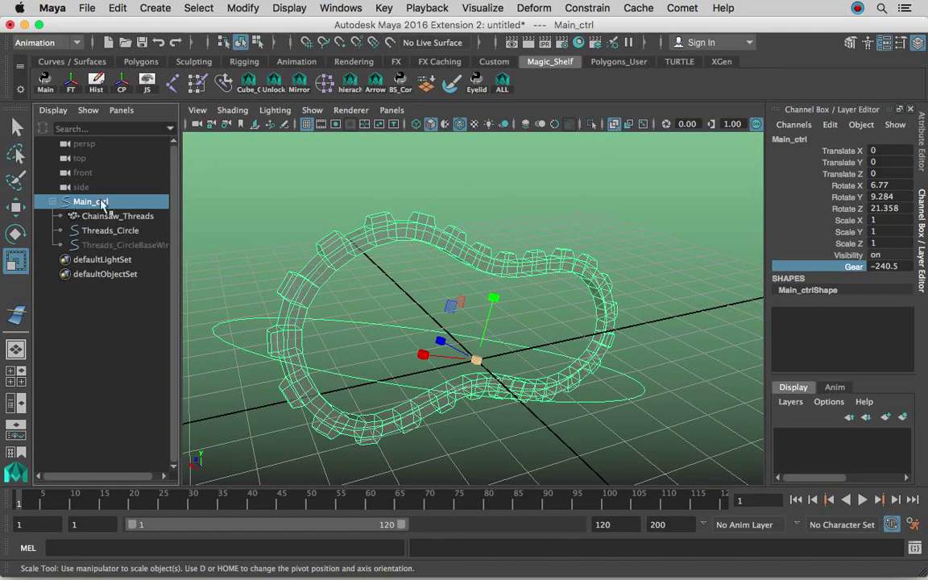
pyautogui.click(53, 201)
pyautogui.moveTo(477, 364); pyautogui.dragTo(596, 355)
pyautogui.moveTo(886, 242); pyautogui.dragTo(897, 186)
pyautogui.write('1')
pyautogui.press('Return')
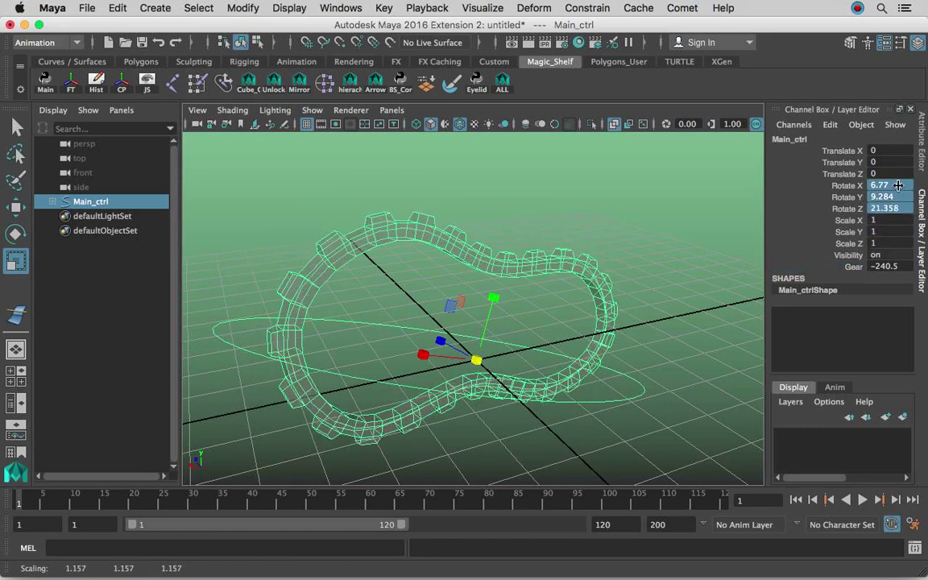
pyautogui.write('0')
pyautogui.press('Return')
# Set both the animation end time and the playback end time to 1000 frames.
pyautogui.keyDown('alt'); pyautogui.moveTo(388, 254); pyautogui.dragTo(493, 294, button='middle'); pyautogui.keyUp('alt')
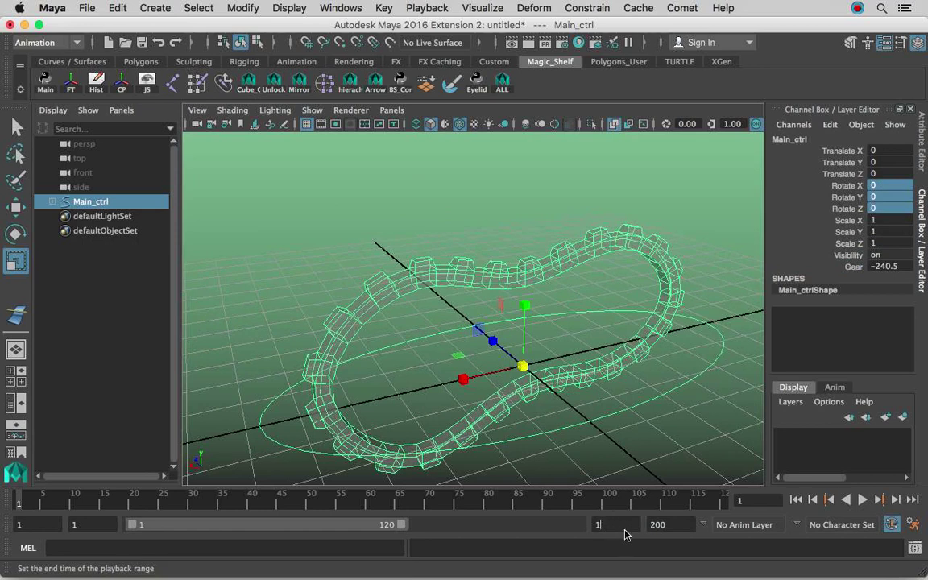
pyautogui.press('Return')
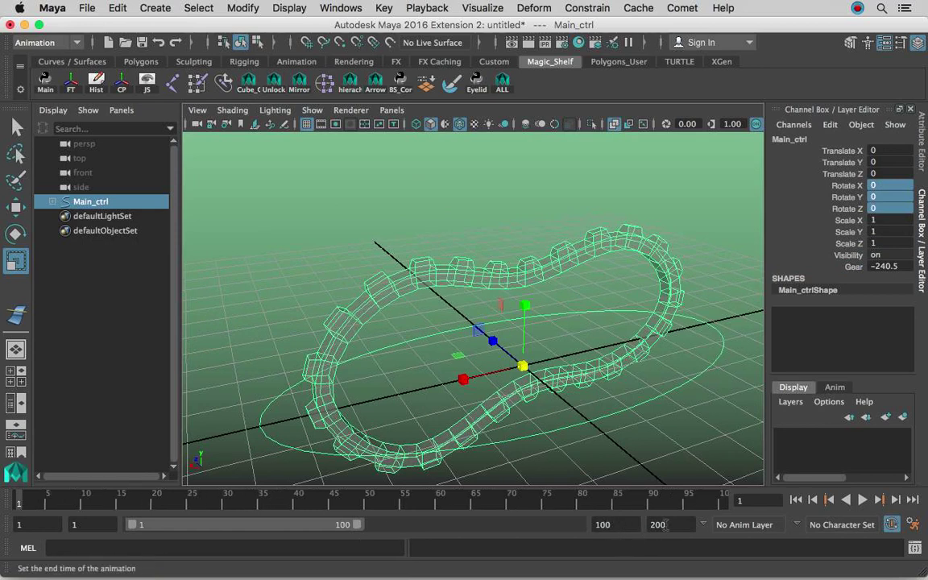
pyautogui.write('1000')
pyautogui.press('Return')
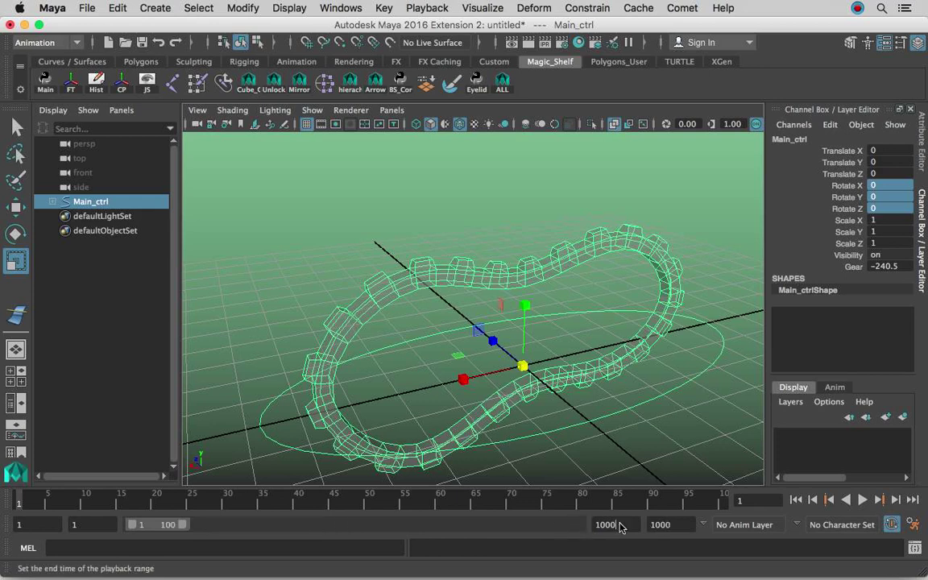
pyautogui.write('0')
pyautogui.press('Return')
pyautogui.scroll(-3, 564, 326)
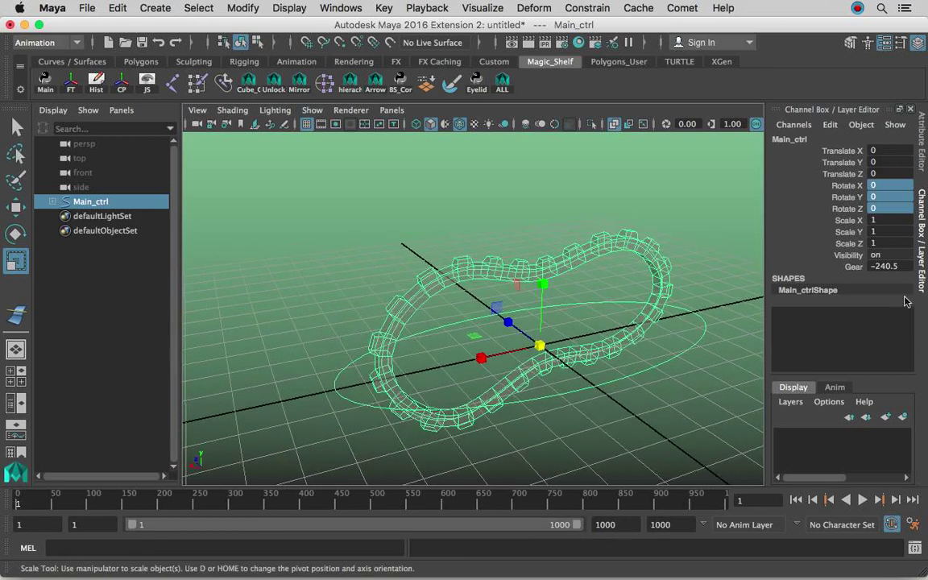
# Set Main_ctrl's Gear to 0 and key all its channels at frame 1.
pyautogui.doubleClick(887, 265)
pyautogui.write('0')
pyautogui.press('Return')
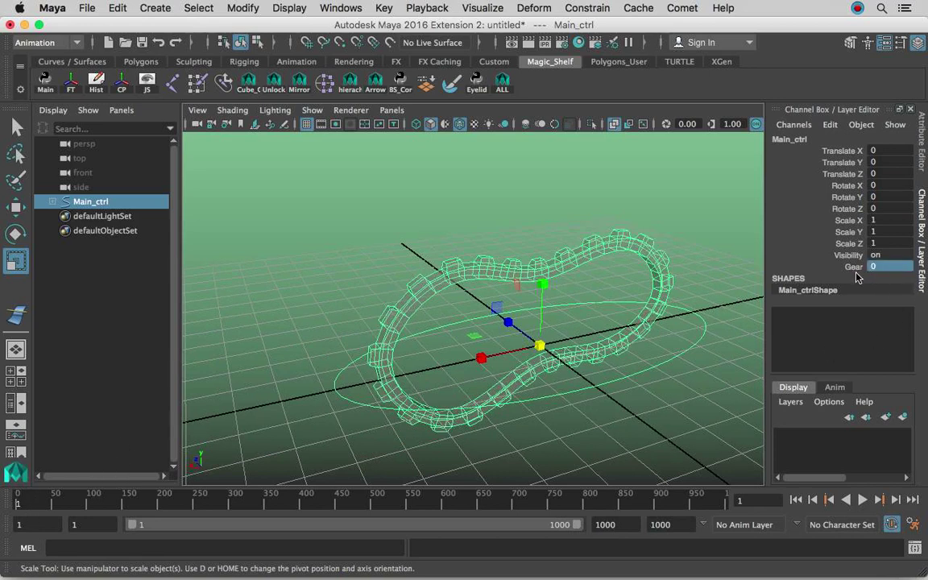
pyautogui.press('s')
pyautogui.keyDown('alt'); pyautogui.moveTo(587, 355); pyautogui.dragTo(567, 403); pyautogui.keyUp('alt')
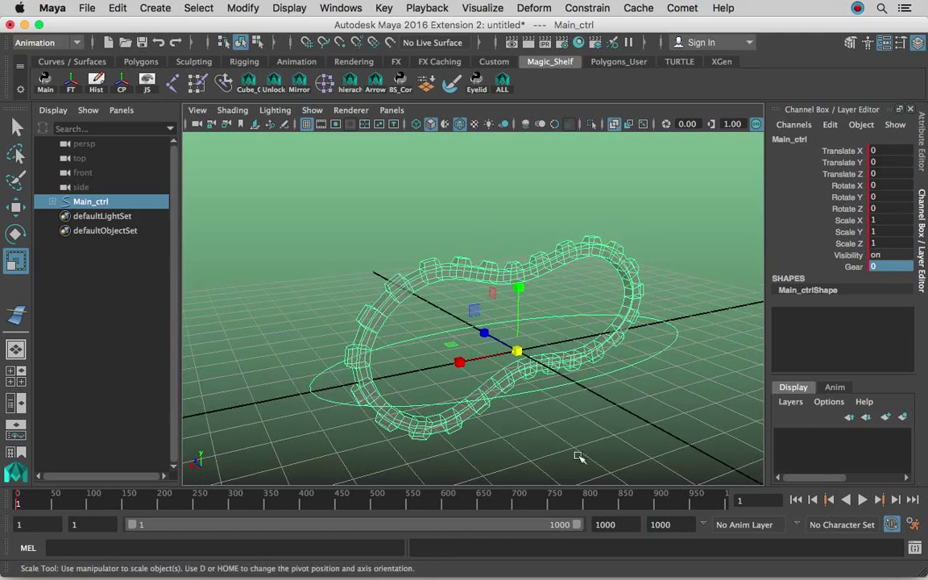
# Key Main_ctrl at frame 1000 and set its Gear value there to 2000.
pyautogui.click(726, 501)
pyautogui.press('s')
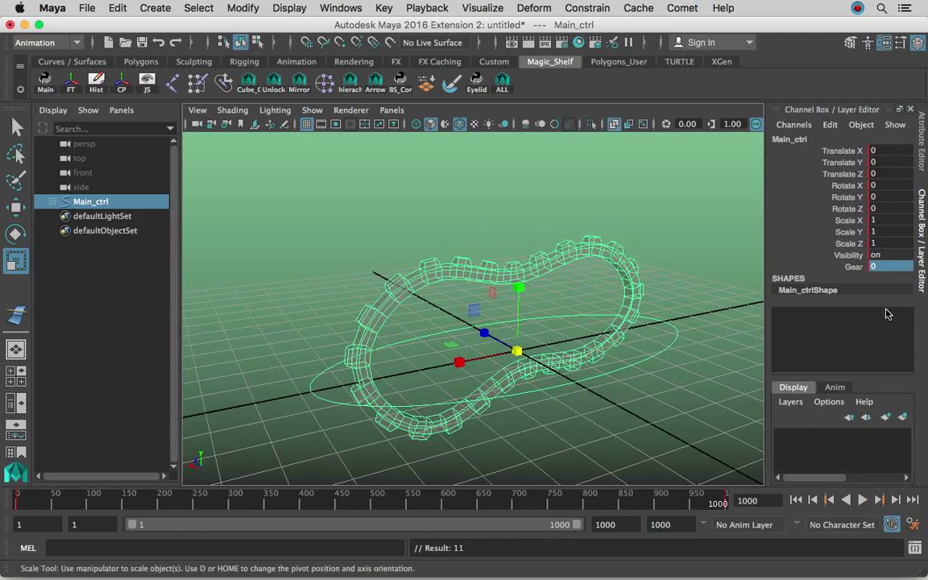
pyautogui.doubleClick(887, 266)
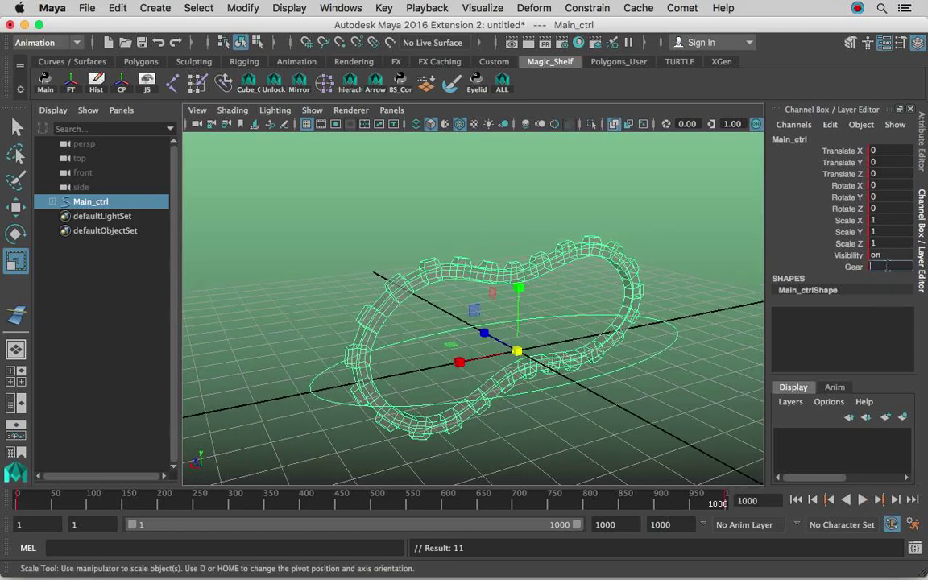
pyautogui.write('2000')
pyautogui.press('Return')
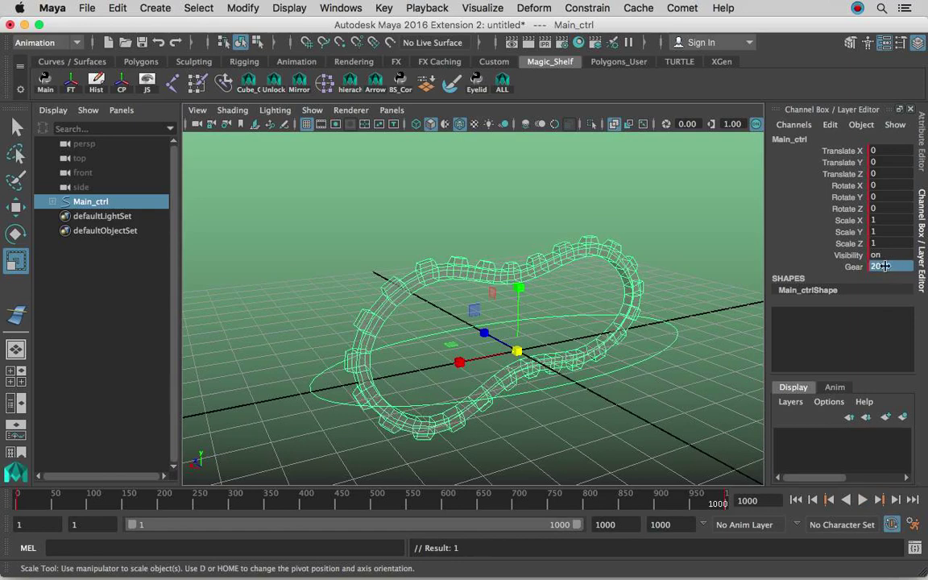
# Clear the selection, play back the chain animation, stop it and return to the start of the timeline.
pyautogui.click(847, 477)
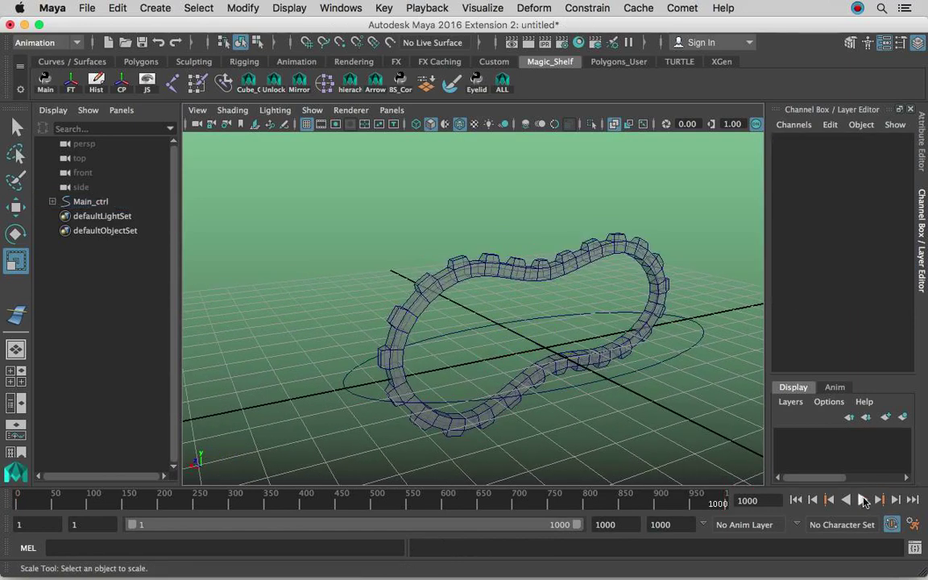
pyautogui.click(862, 501)
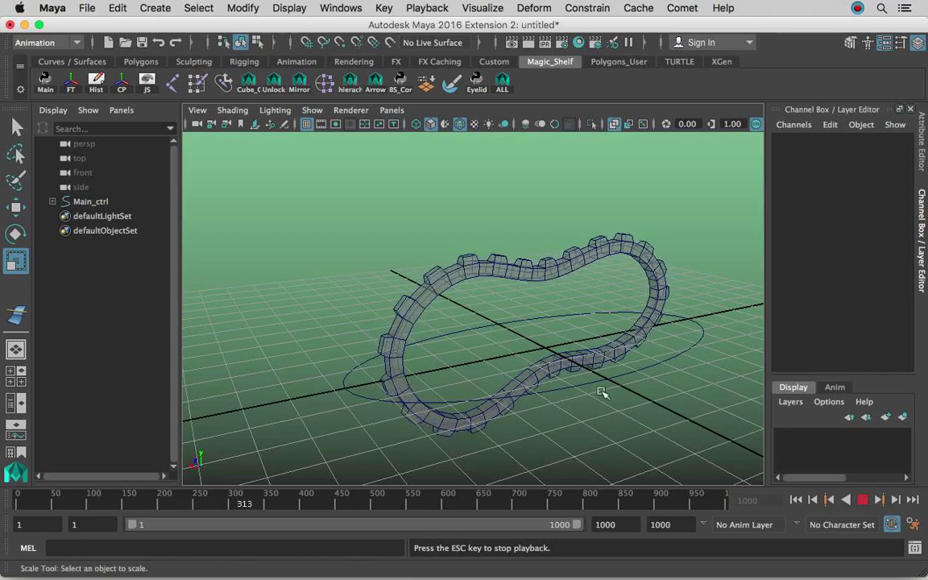
pyautogui.click(864, 501)
pyautogui.click(19, 501)
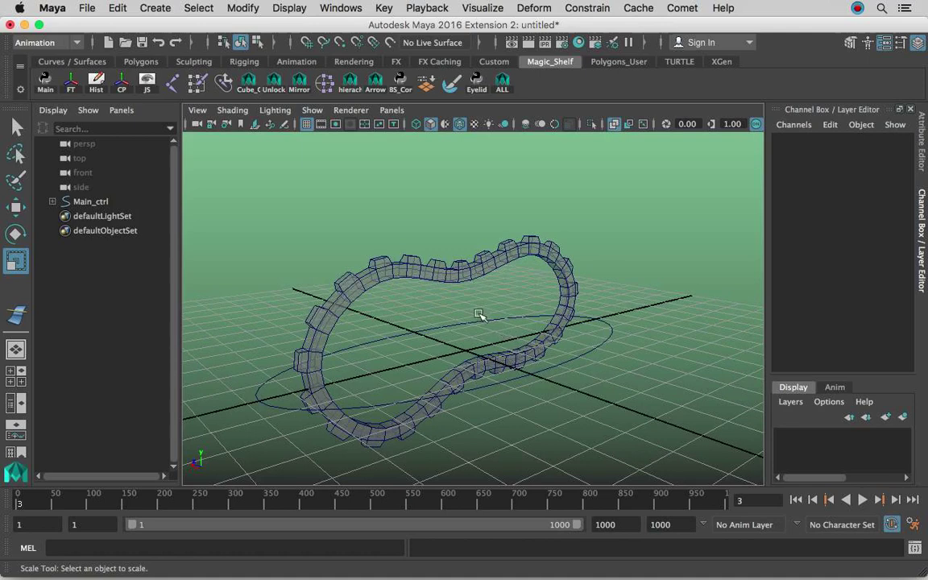
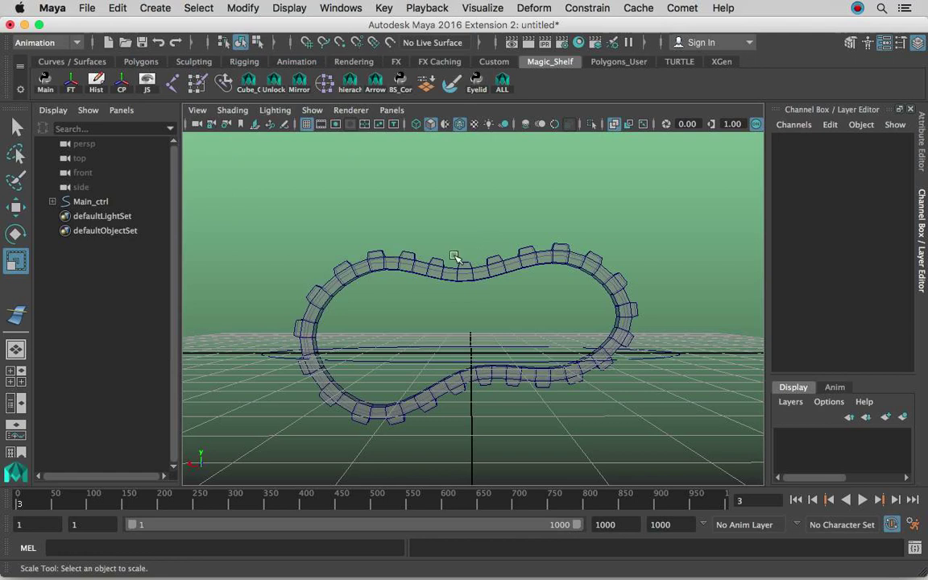
# Examine the chain mesh from several angles and replay the animation, stopping at frame 472.
pyautogui.keyDown('alt'); pyautogui.moveTo(449, 267); pyautogui.dragTo(461, 266); pyautogui.keyUp('alt')
pyautogui.click(475, 274)
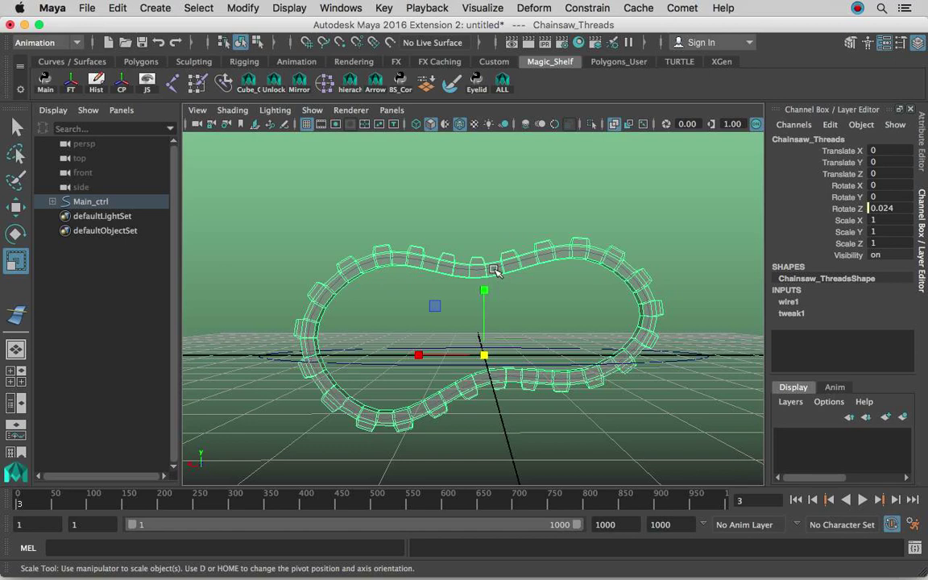
pyautogui.moveTo(519, 263)
pyautogui.keyDown('alt'); pyautogui.mouseDown()
pyautogui.moveTo(534, 264)
pyautogui.moveTo(509, 272)
pyautogui.mouseUp(); pyautogui.keyUp('alt')
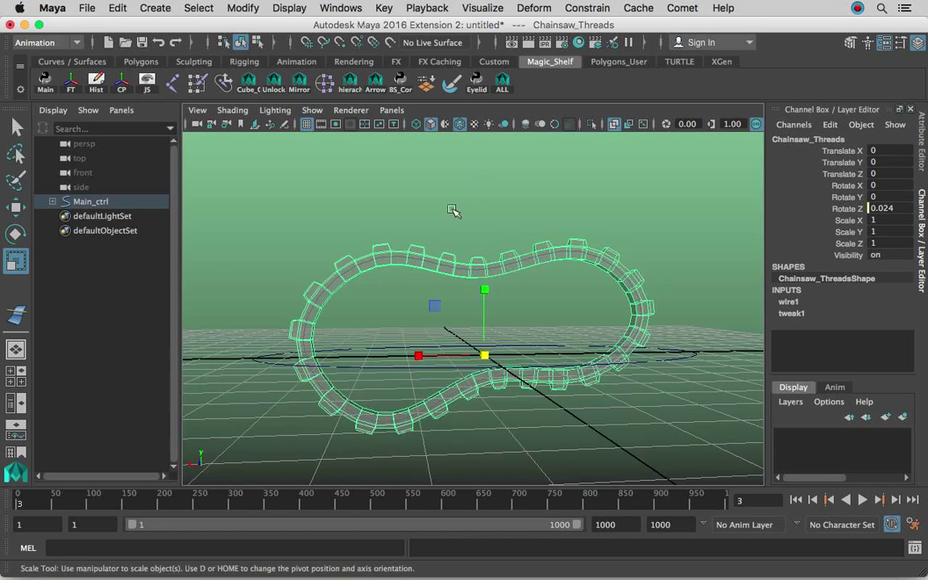
pyautogui.keyDown('alt'); pyautogui.moveTo(537, 297); pyautogui.dragTo(520, 328); pyautogui.keyUp('alt')
pyautogui.click(522, 316)
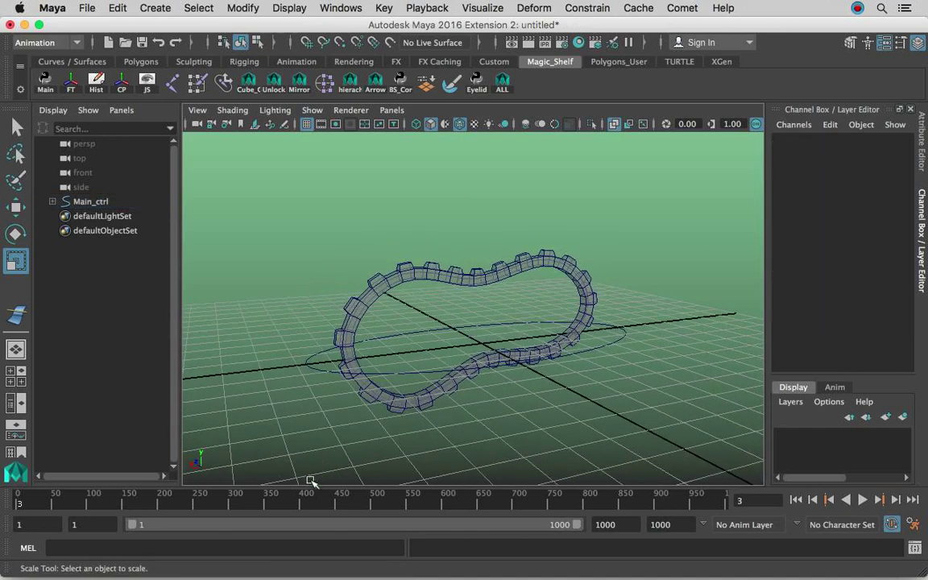
pyautogui.hotkey('alt', 'v')
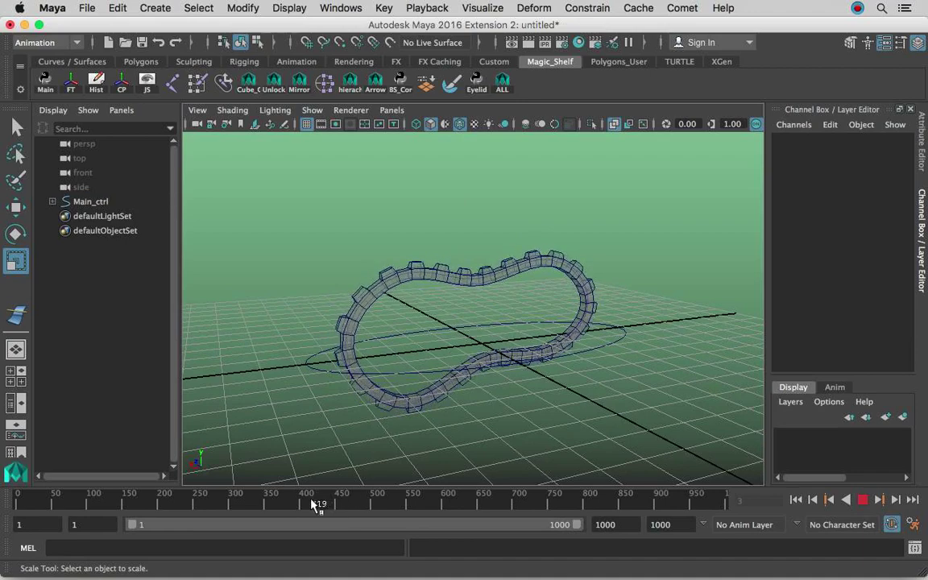
pyautogui.click(356, 504)
# Rotate Main_ctrl freely at frame 472 to add a rotation key midway through the animation.
pyautogui.click(445, 360)
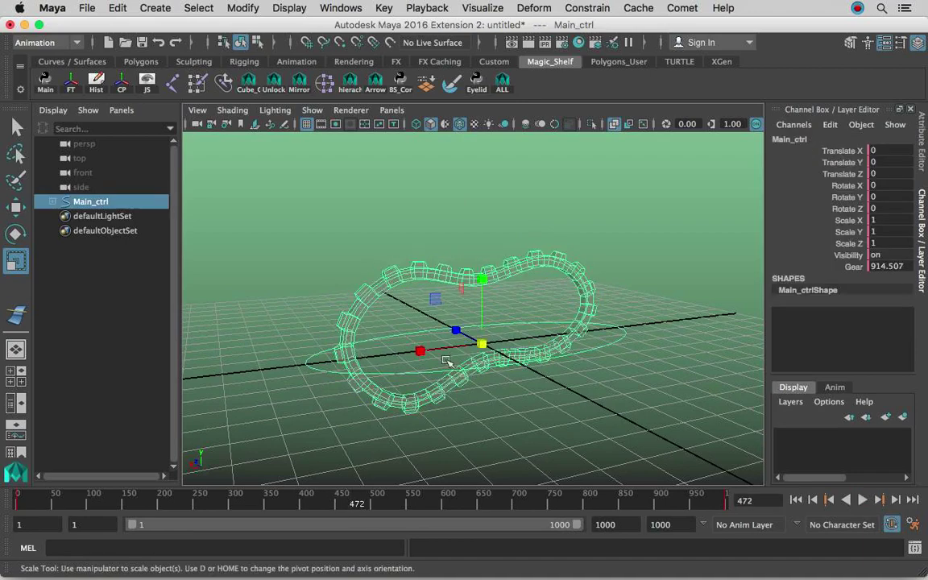
pyautogui.press('e')
pyautogui.moveTo(472, 342); pyautogui.dragTo(538, 404)
pyautogui.keyDown('alt'); pyautogui.moveTo(538, 403); pyautogui.dragTo(544, 338, button='right'); pyautogui.keyUp('alt')
pyautogui.keyDown('alt'); pyautogui.moveTo(545, 338); pyautogui.dragTo(489, 375); pyautogui.keyUp('alt')
# Scrub and play the timeline to check the chain's travel while Main_ctrl rotates, clear the selection and go to frame 711.
pyautogui.moveTo(299, 505); pyautogui.dragTo(548, 504)
pyautogui.hotkey('alt', 'v')
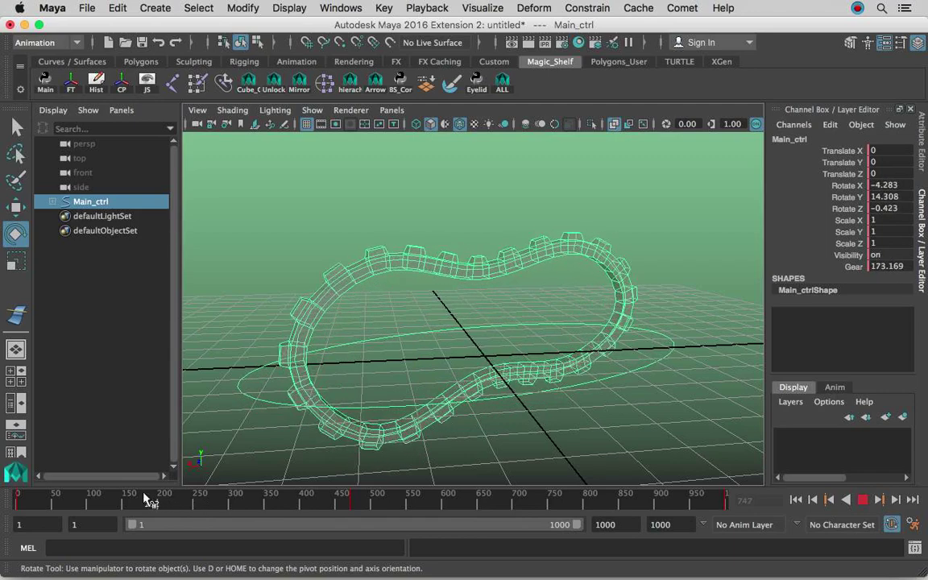
pyautogui.click(115, 496)
pyautogui.moveTo(111, 499); pyautogui.dragTo(148, 504)
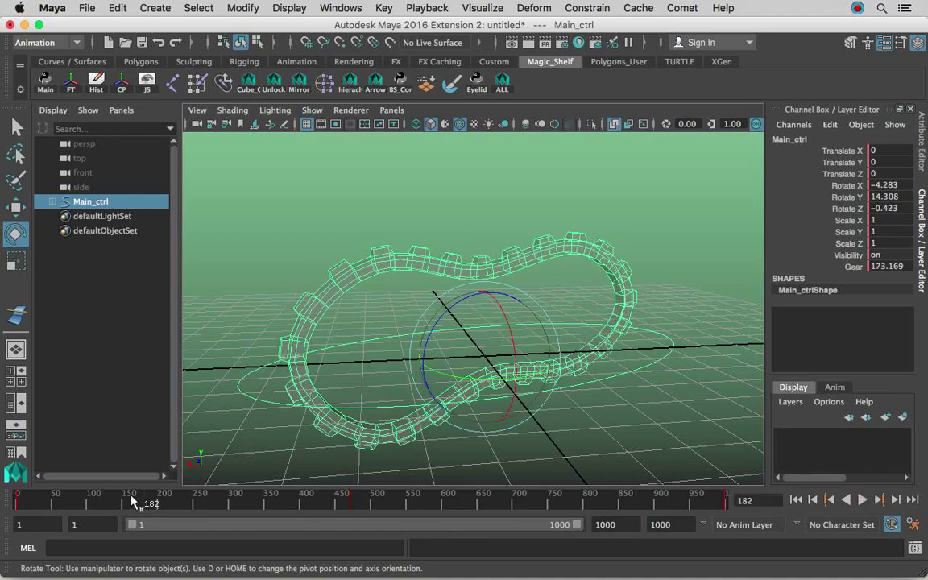
pyautogui.click(371, 366)
pyautogui.keyDown('alt'); pyautogui.moveTo(510, 373); pyautogui.dragTo(524, 347); pyautogui.keyUp('alt')
pyautogui.moveTo(352, 500); pyautogui.dragTo(526, 503)
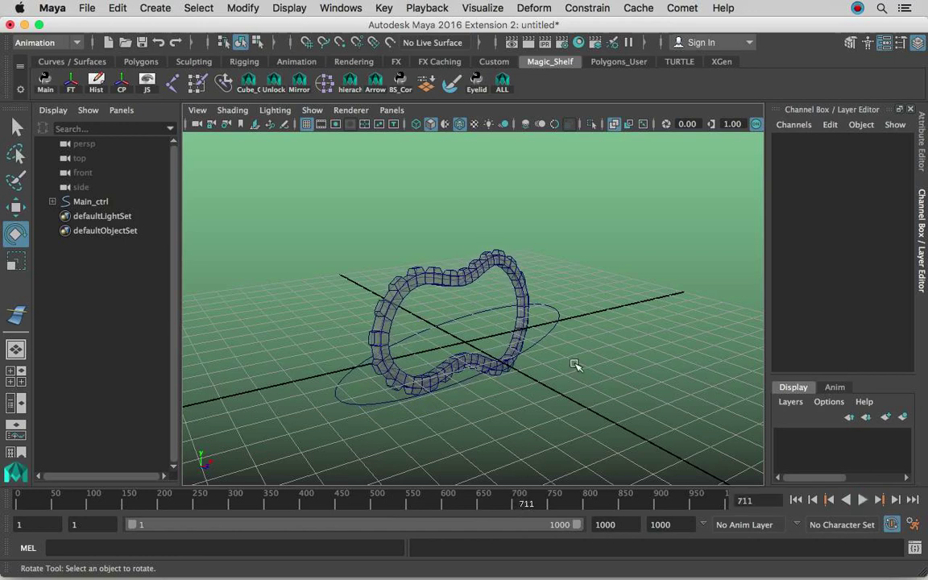